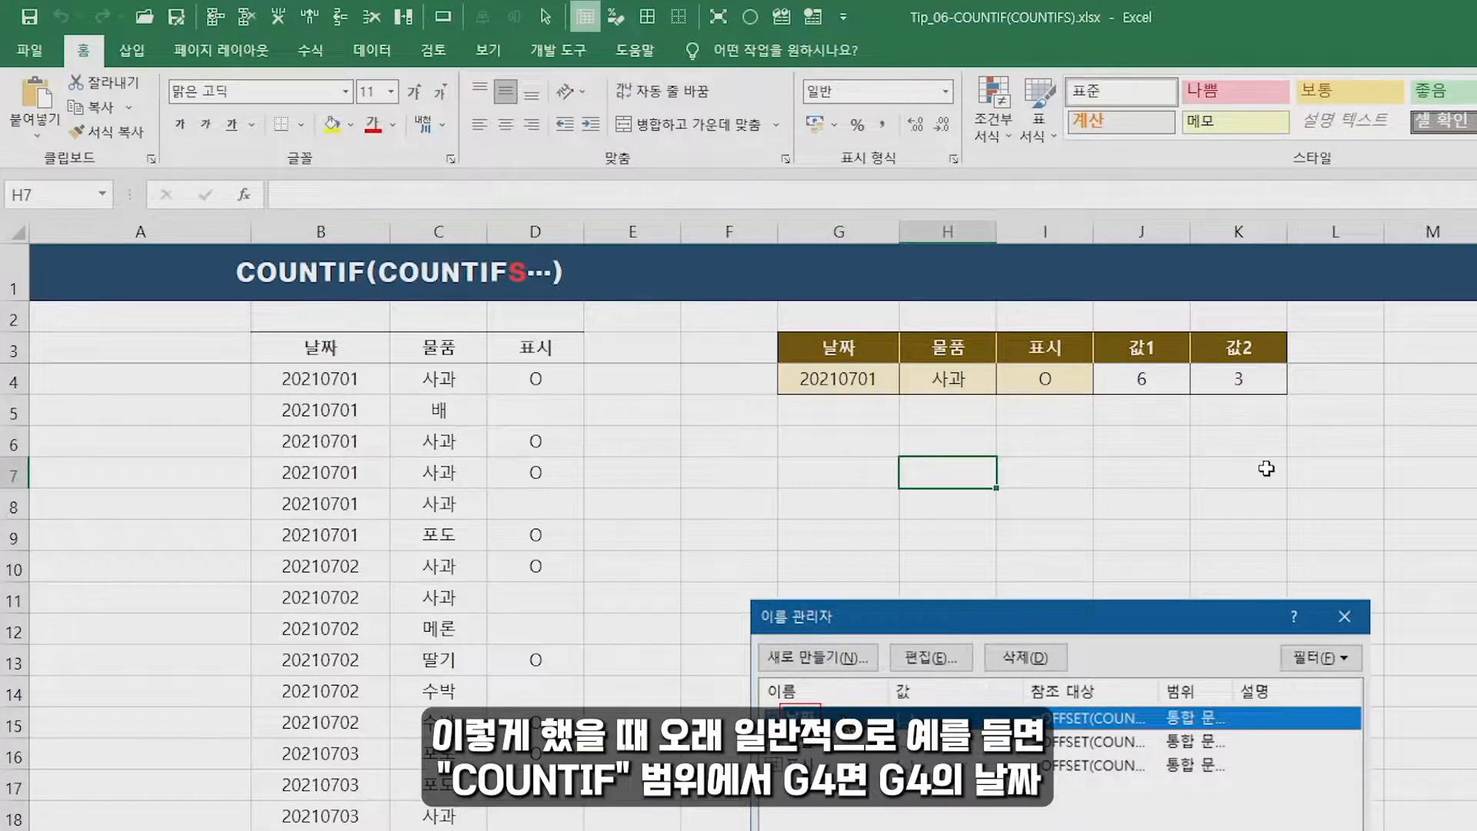
Examine the COUNTIF formula in J4, its 날짜 range argument, its criterion in G4 and the matching dates in B4:B9.
{"action": "left_click", "coordinate": [1115, 375]}
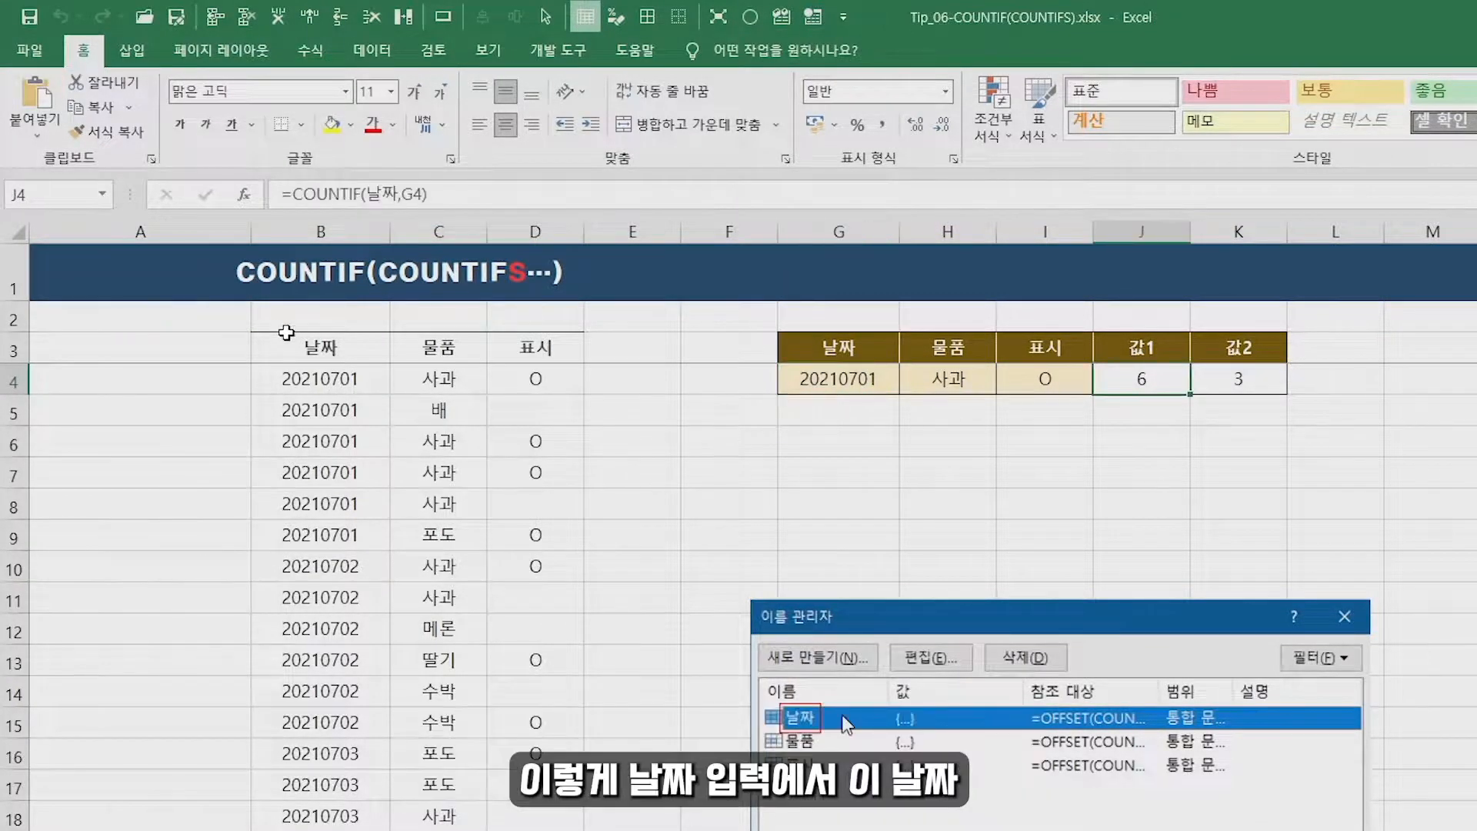
{"action": "left_click", "coordinate": [846, 381]}
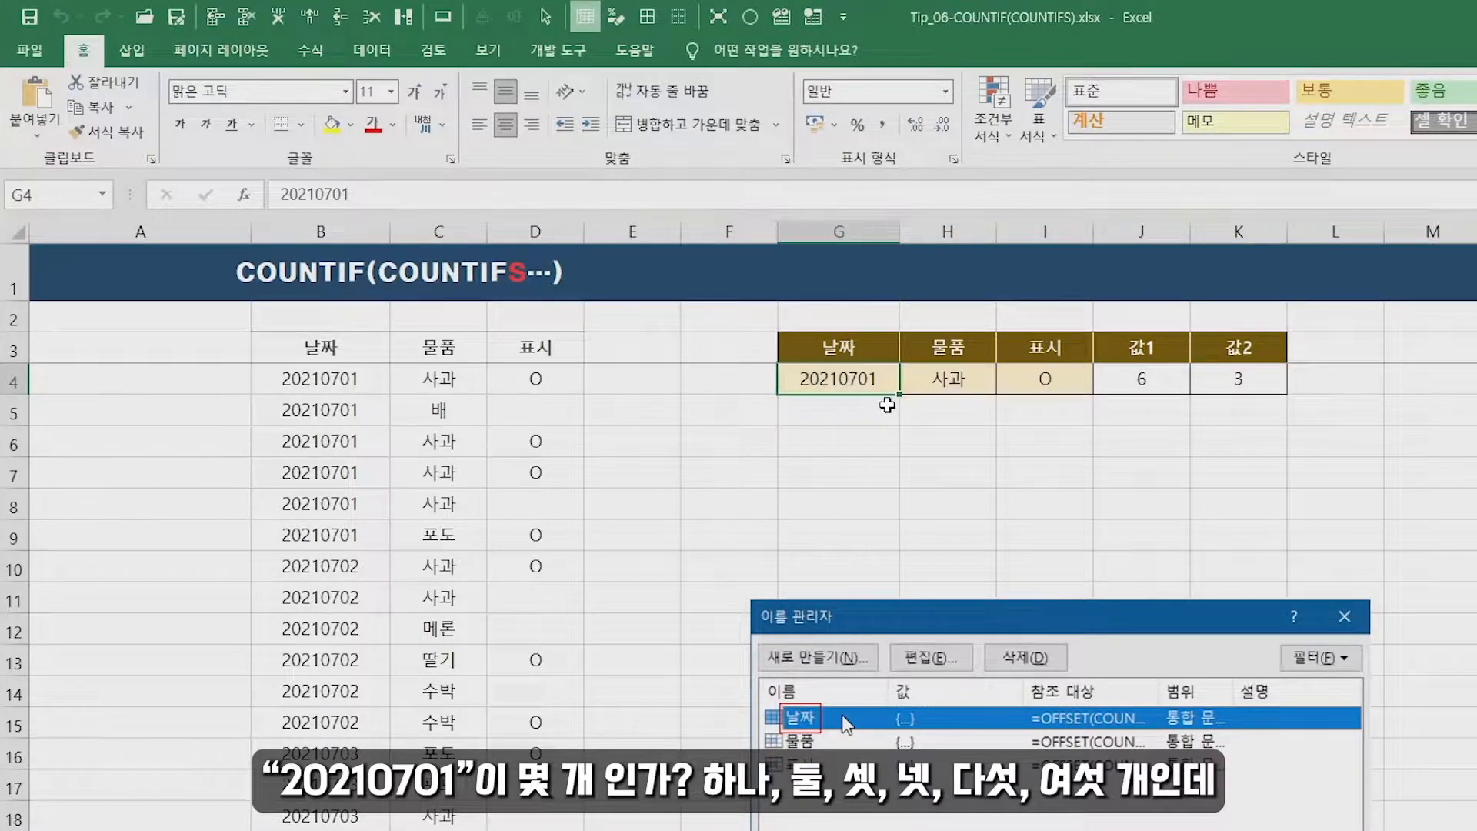
{"action": "left_click_drag", "start_coordinate": [339, 385], "coordinate": [354, 546]}
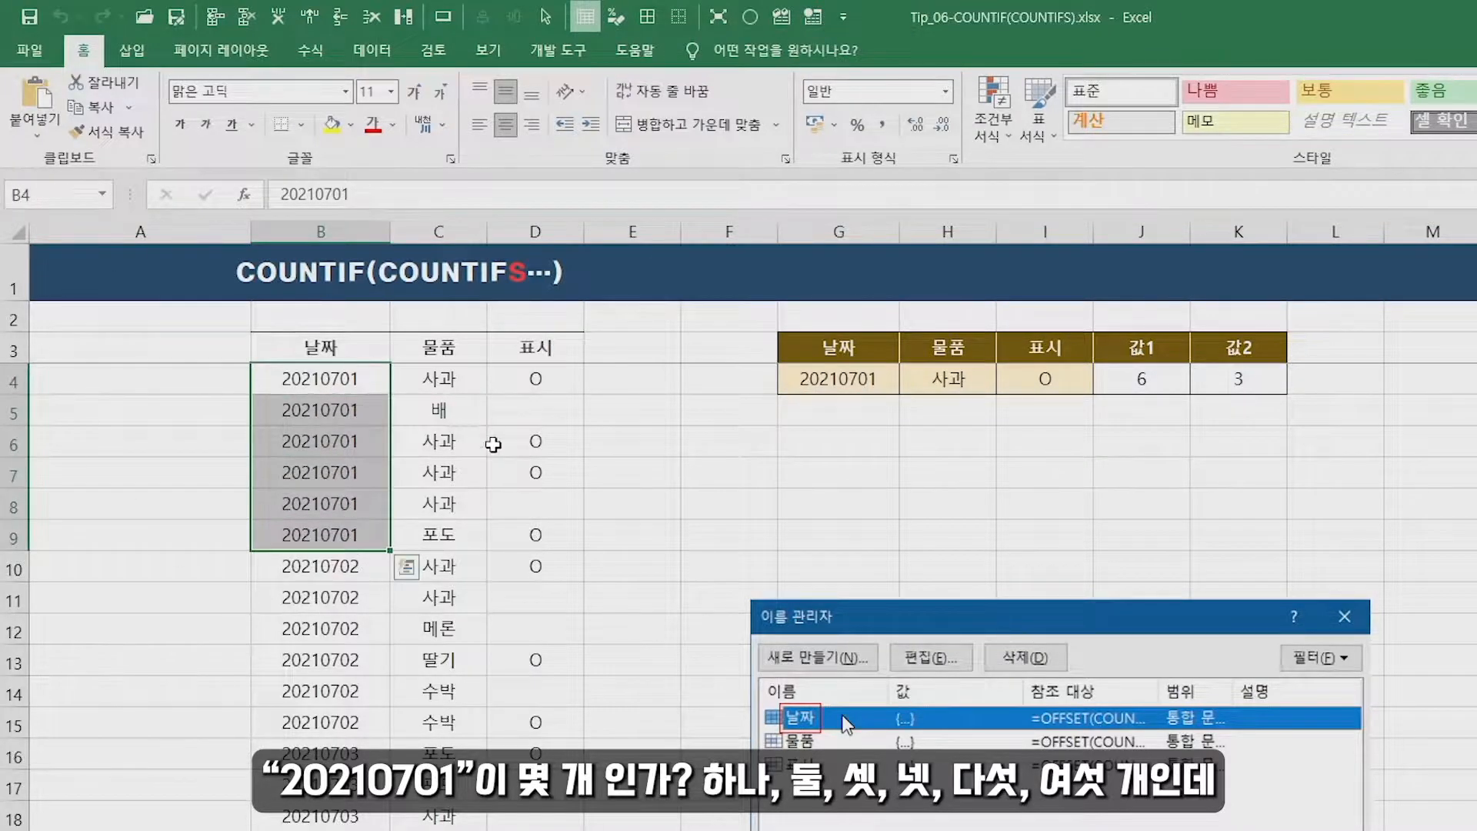
{"action": "left_click", "coordinate": [1138, 378]}
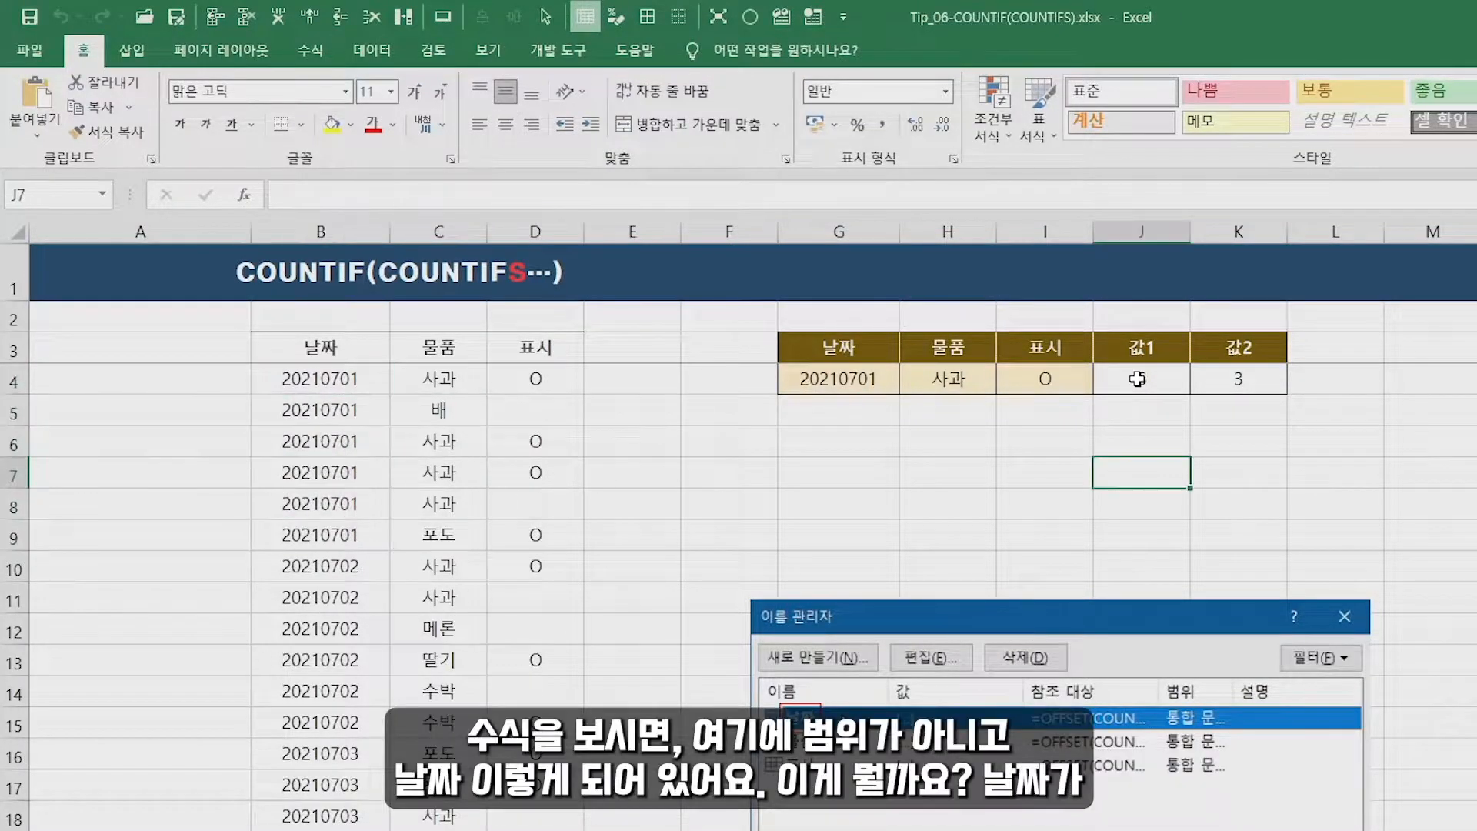
{"action": "left_click", "coordinate": [372, 198]}
{"action": "double_click", "coordinate": [381, 194]}
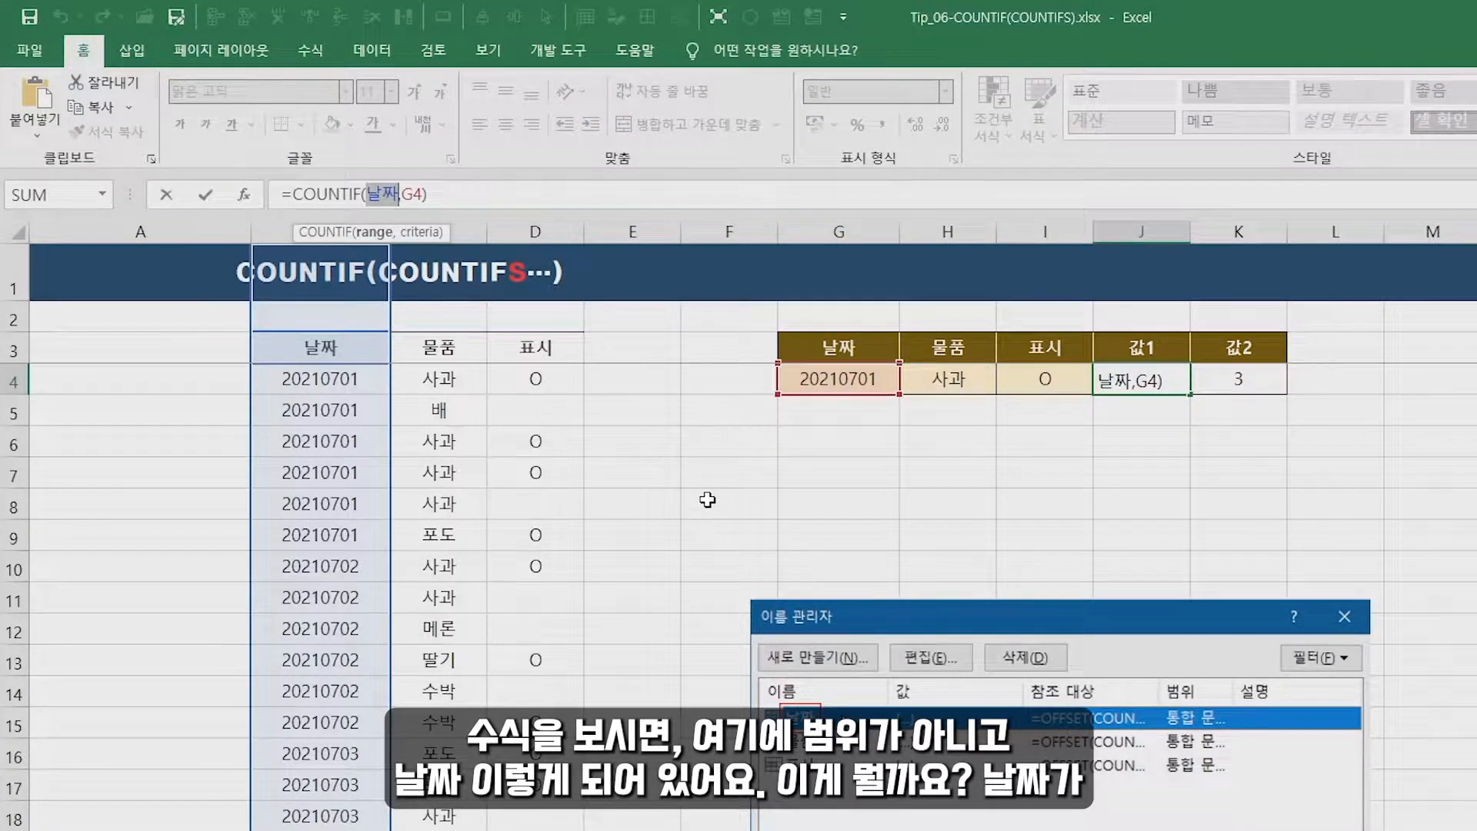
{"action": "key", "text": "Escape"}
{"action": "left_click", "coordinate": [873, 383]}
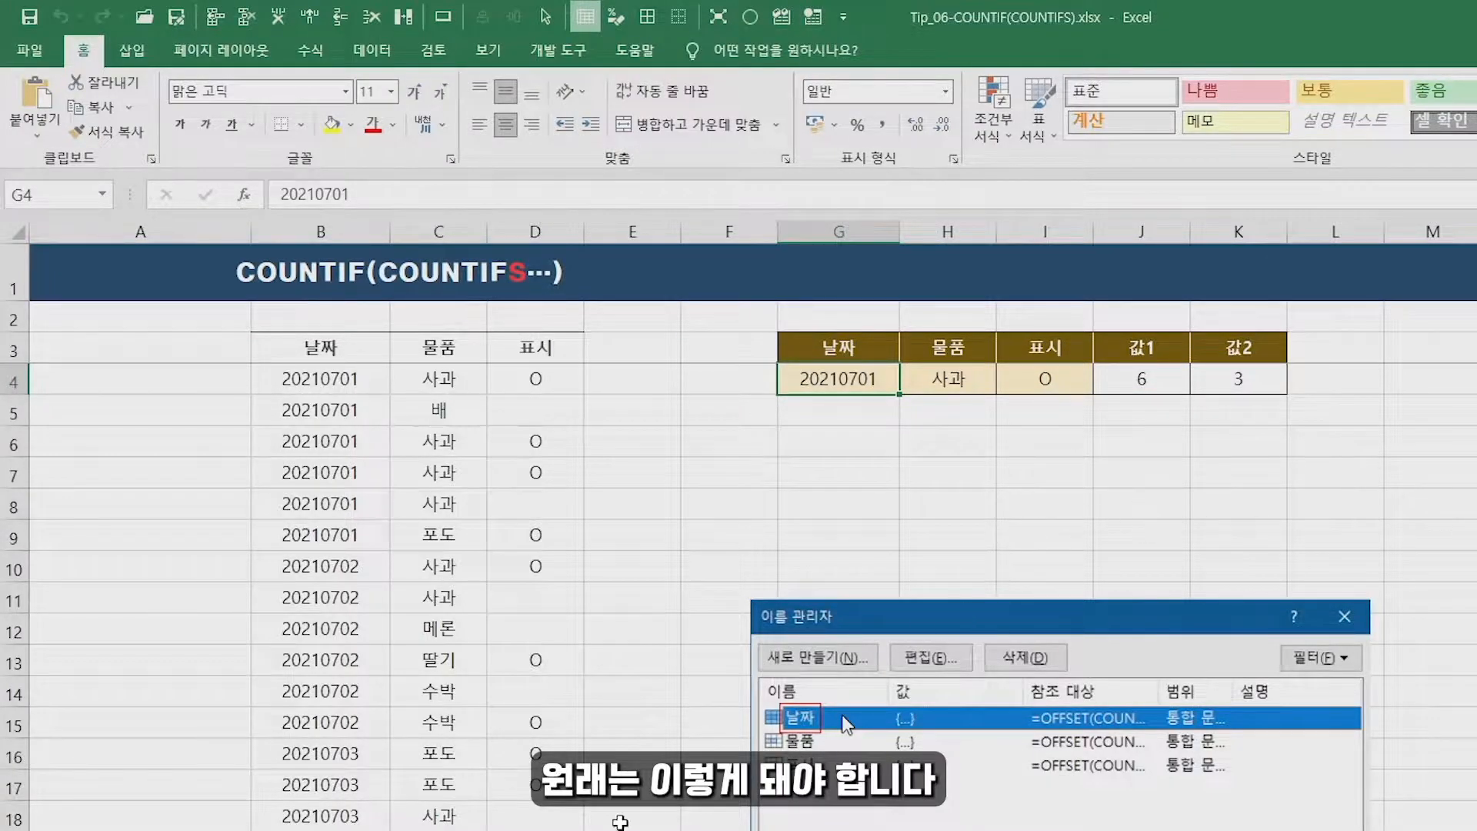
Enter =COUNTIF(B4:B25,G4) in cell J6 to count the dates matching G4.
{"action": "left_click", "coordinate": [1125, 436]}
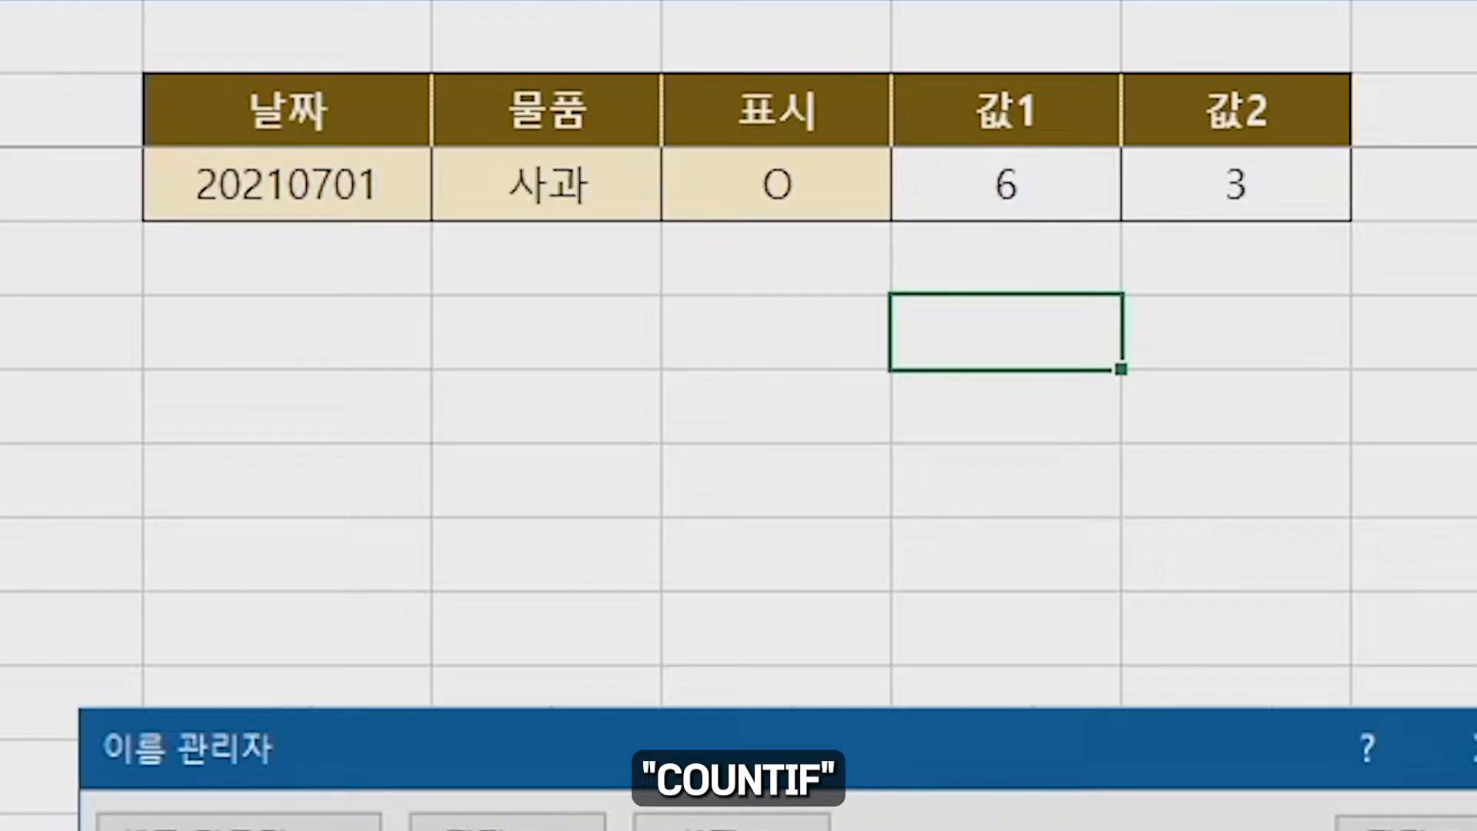
{"action": "type", "text": "=co"}
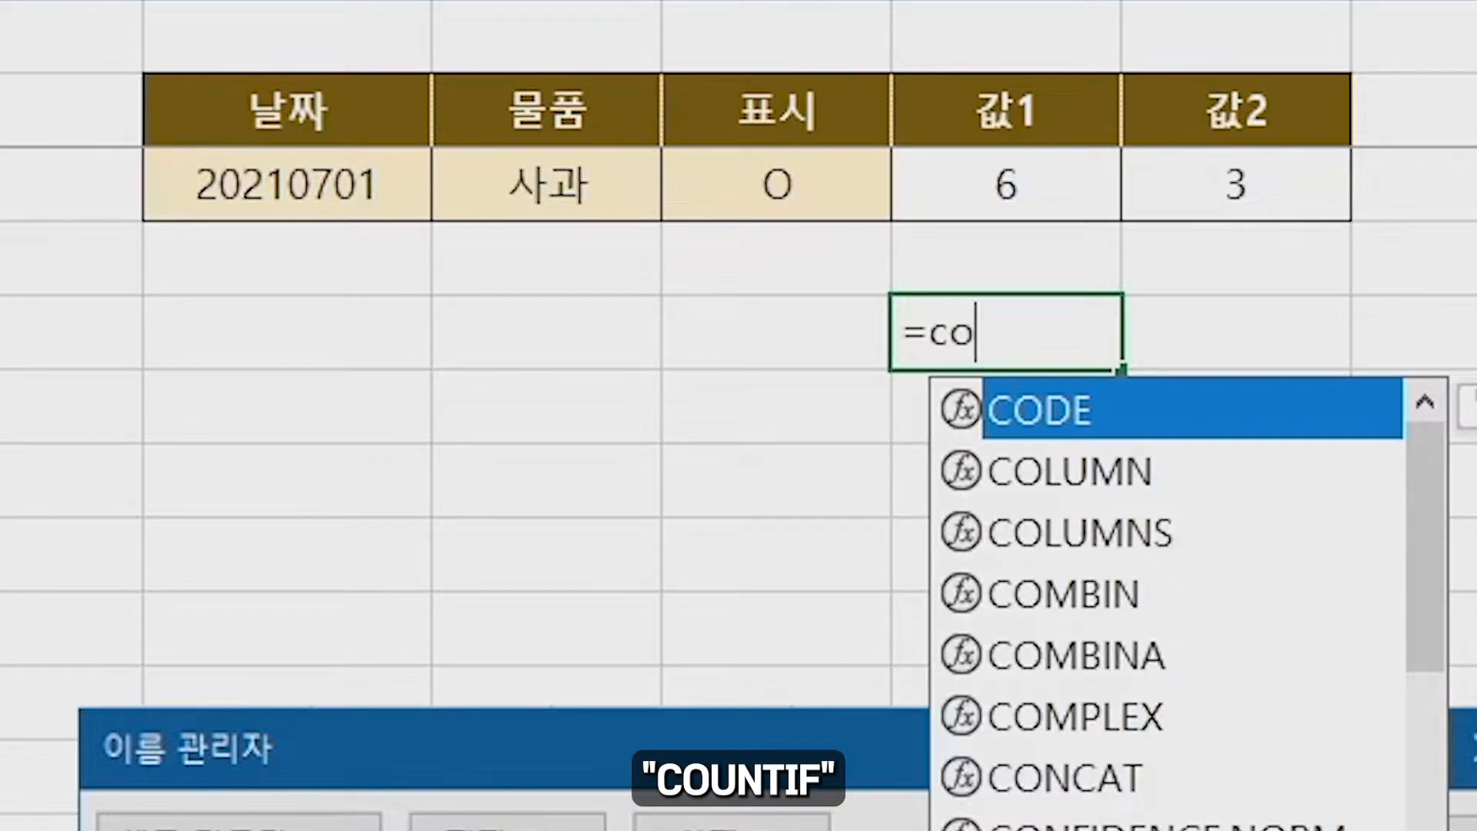
{"action": "type", "text": "untif("}
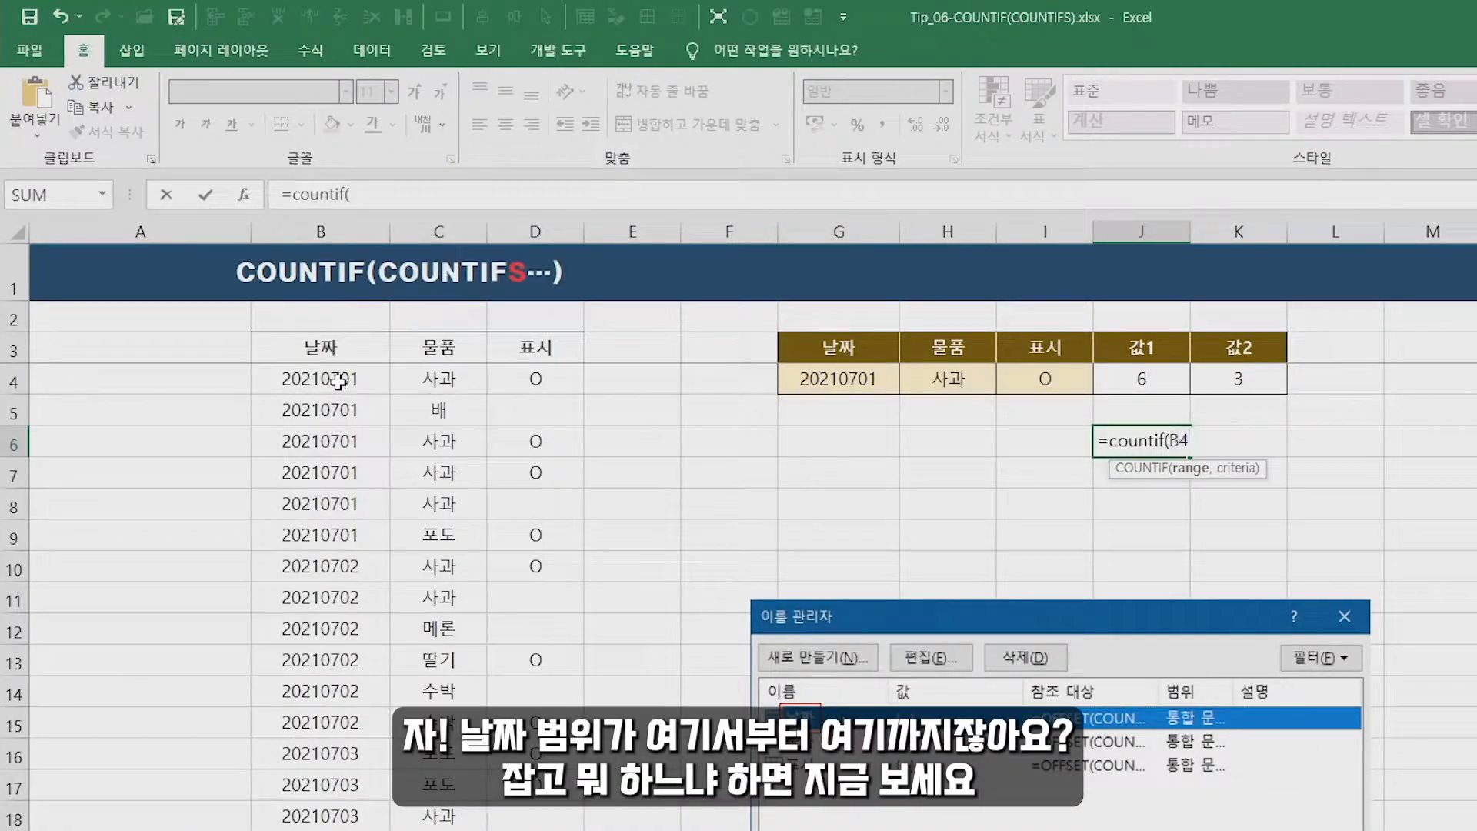
{"action": "left_click", "coordinate": [339, 383]}
{"action": "key", "text": "ctrl+shift+Down"}
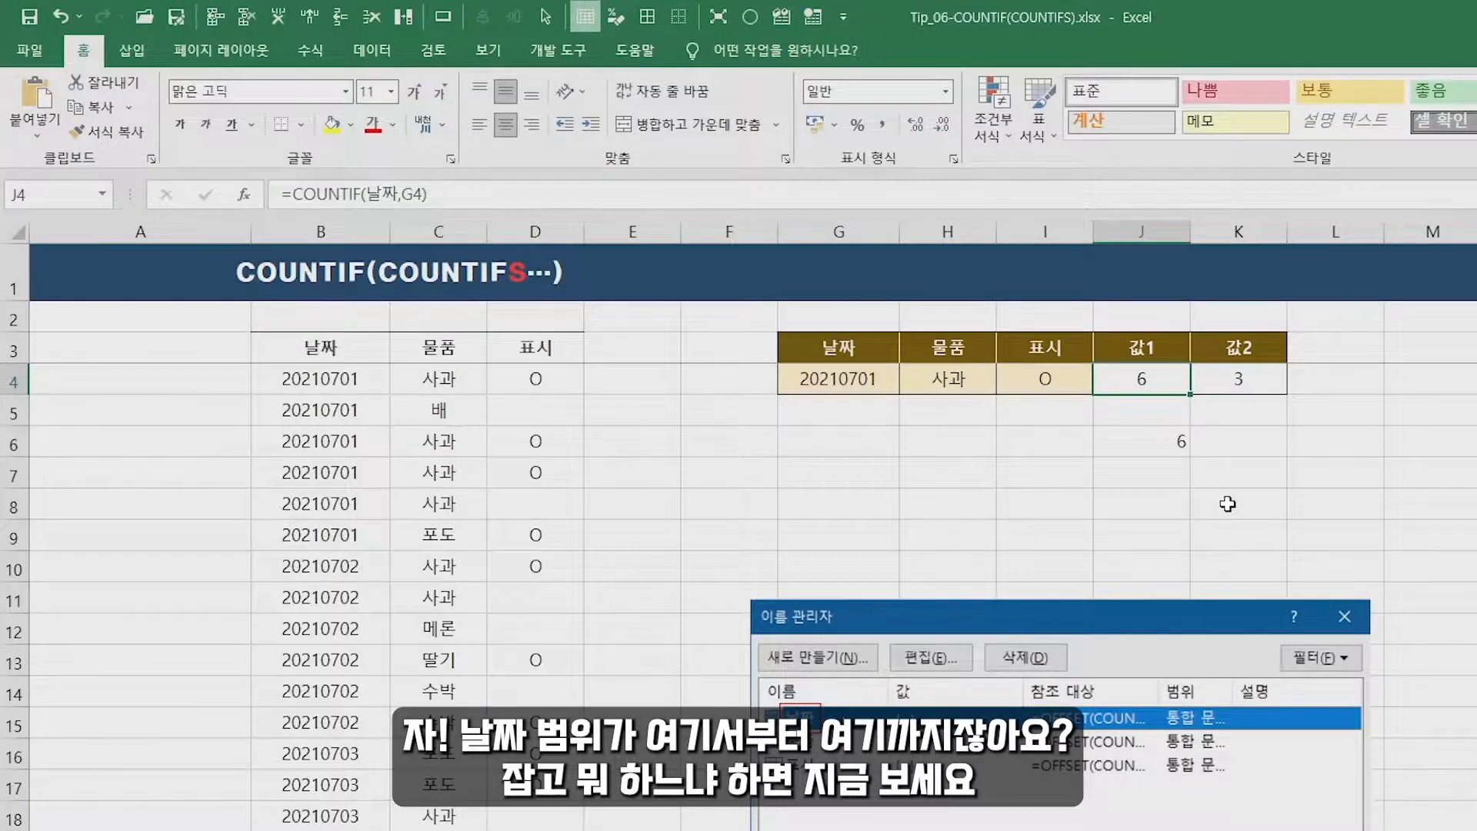
Review the Range and Criteria arguments of the COUNTIF formula in J6.
{"action": "left_click", "coordinate": [1147, 440]}
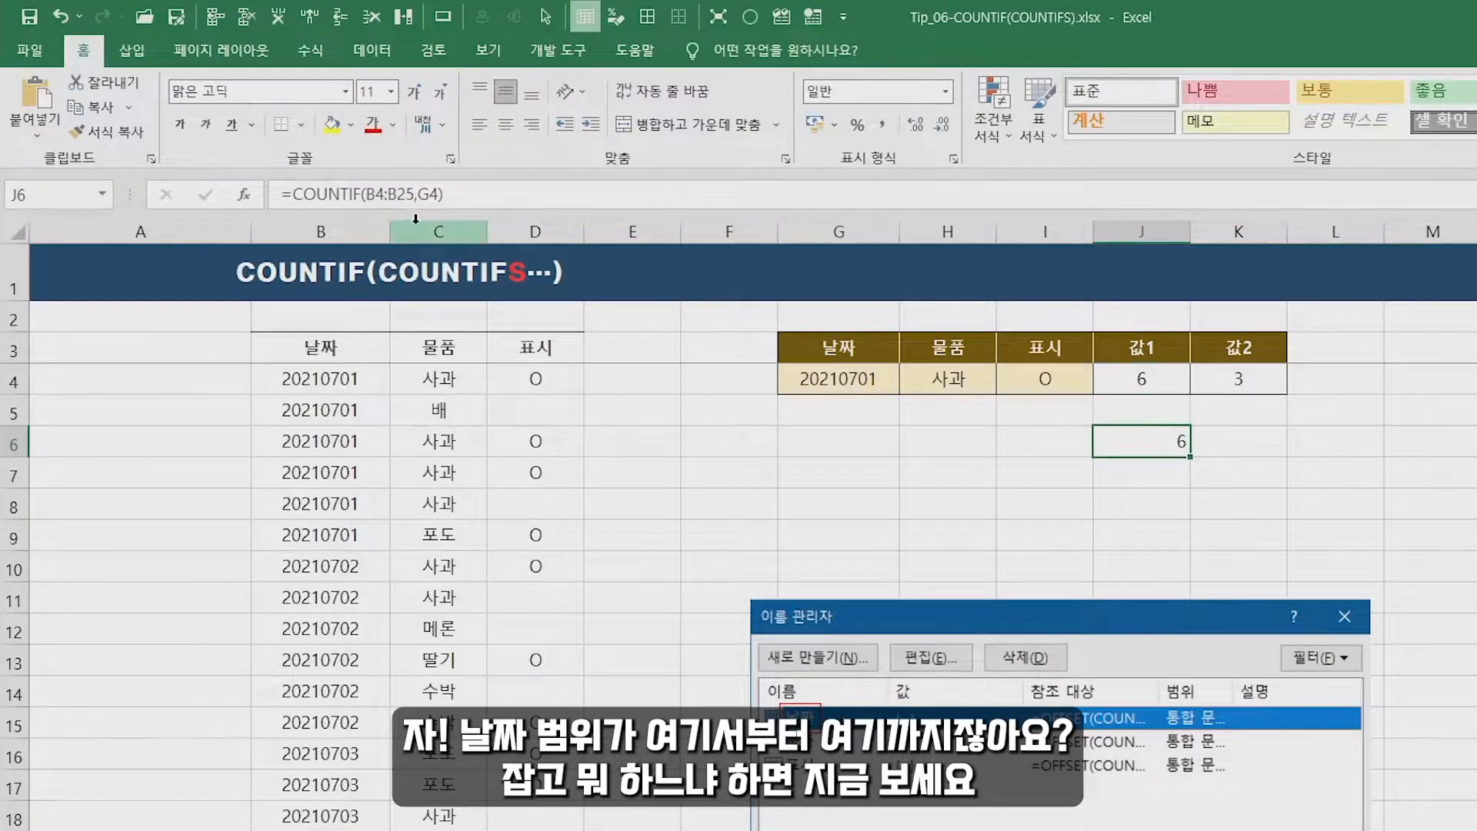
{"action": "left_click", "coordinate": [245, 197]}
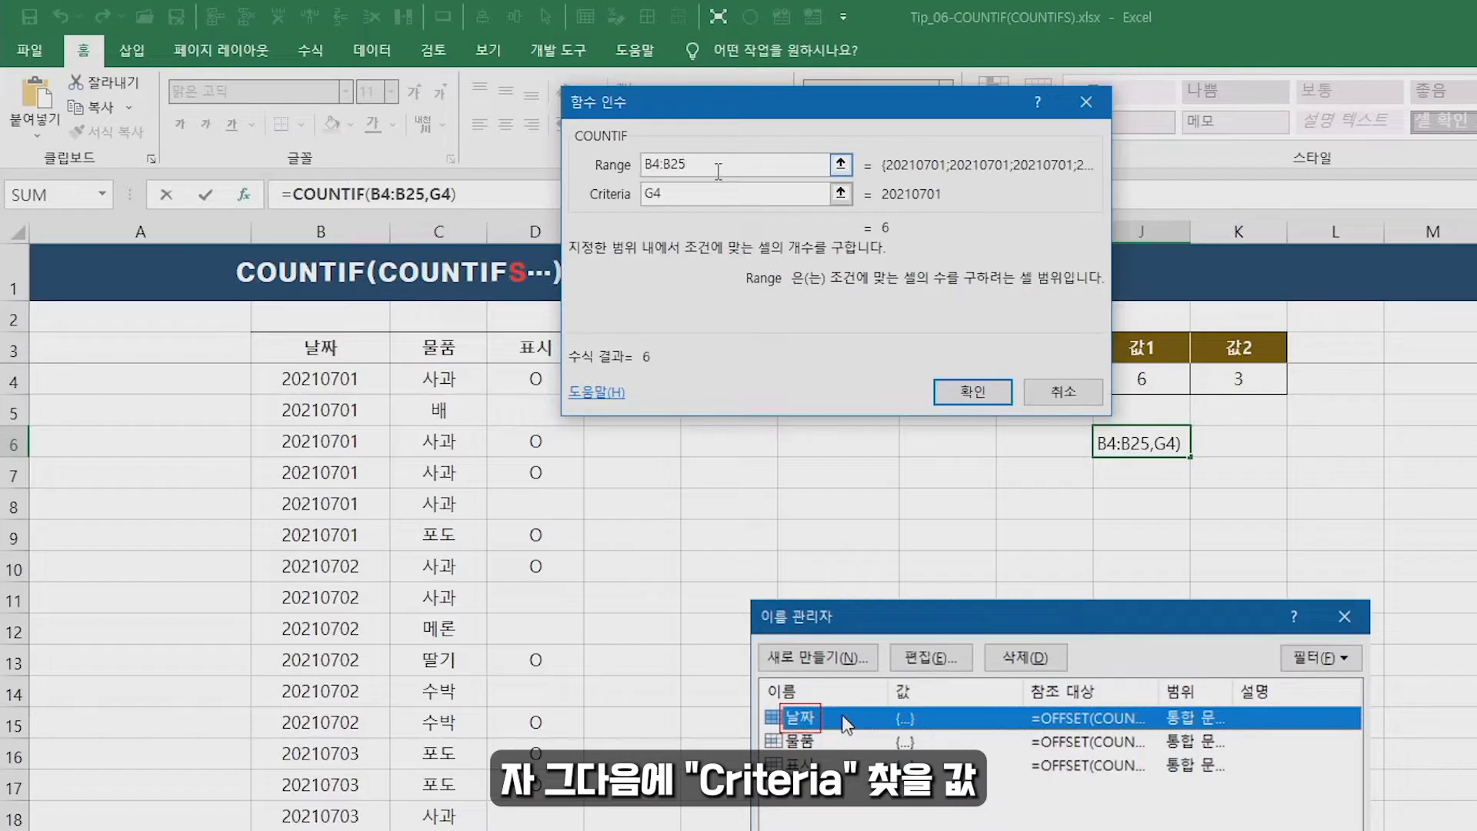
{"action": "left_click", "coordinate": [670, 197]}
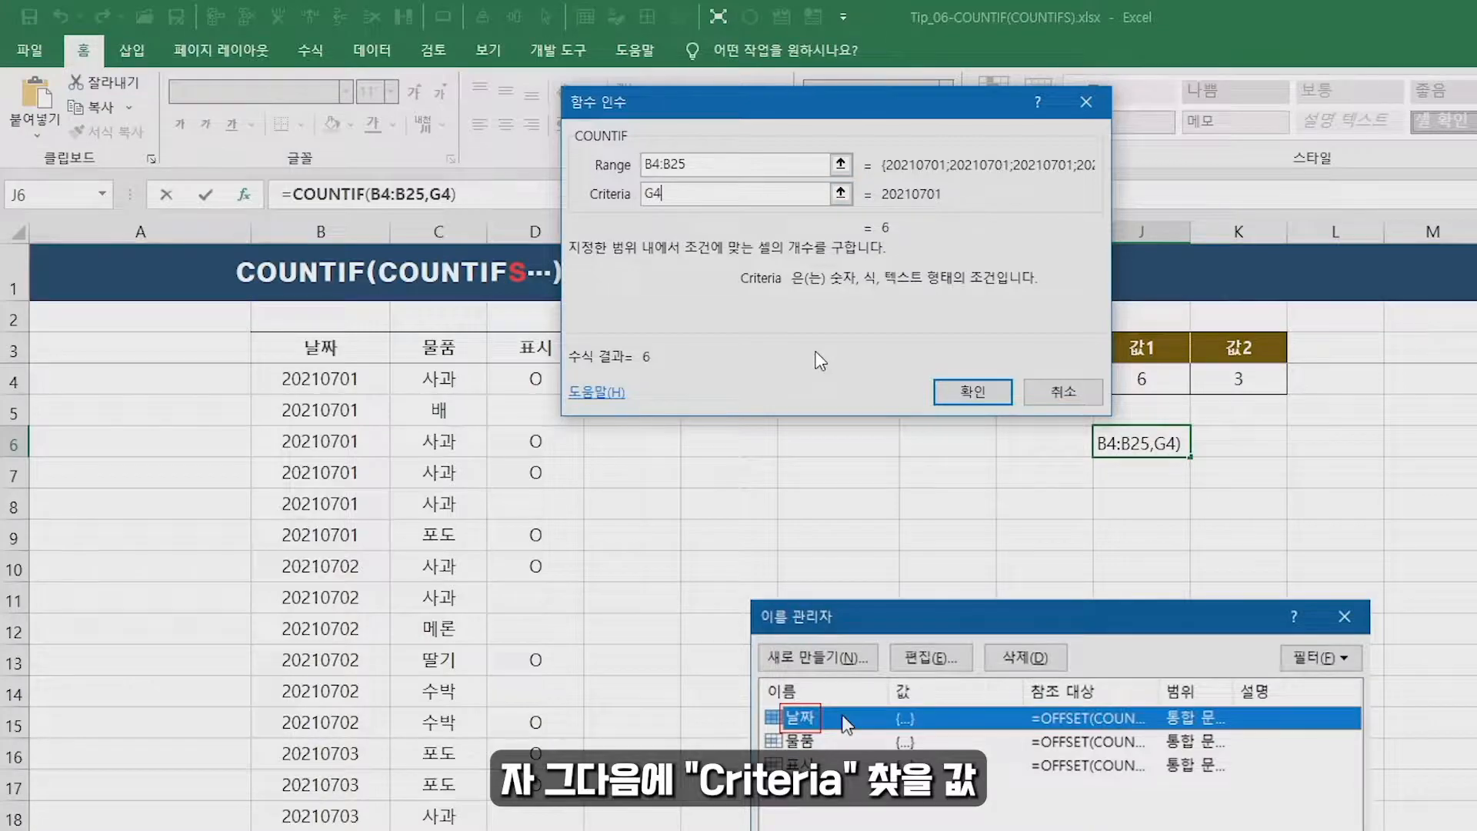
{"action": "left_click", "coordinate": [953, 389]}
Go through the dates in column B one by one that match the criterion in G4.
{"action": "left_click_drag", "start_coordinate": [320, 379], "coordinate": [321, 827]}
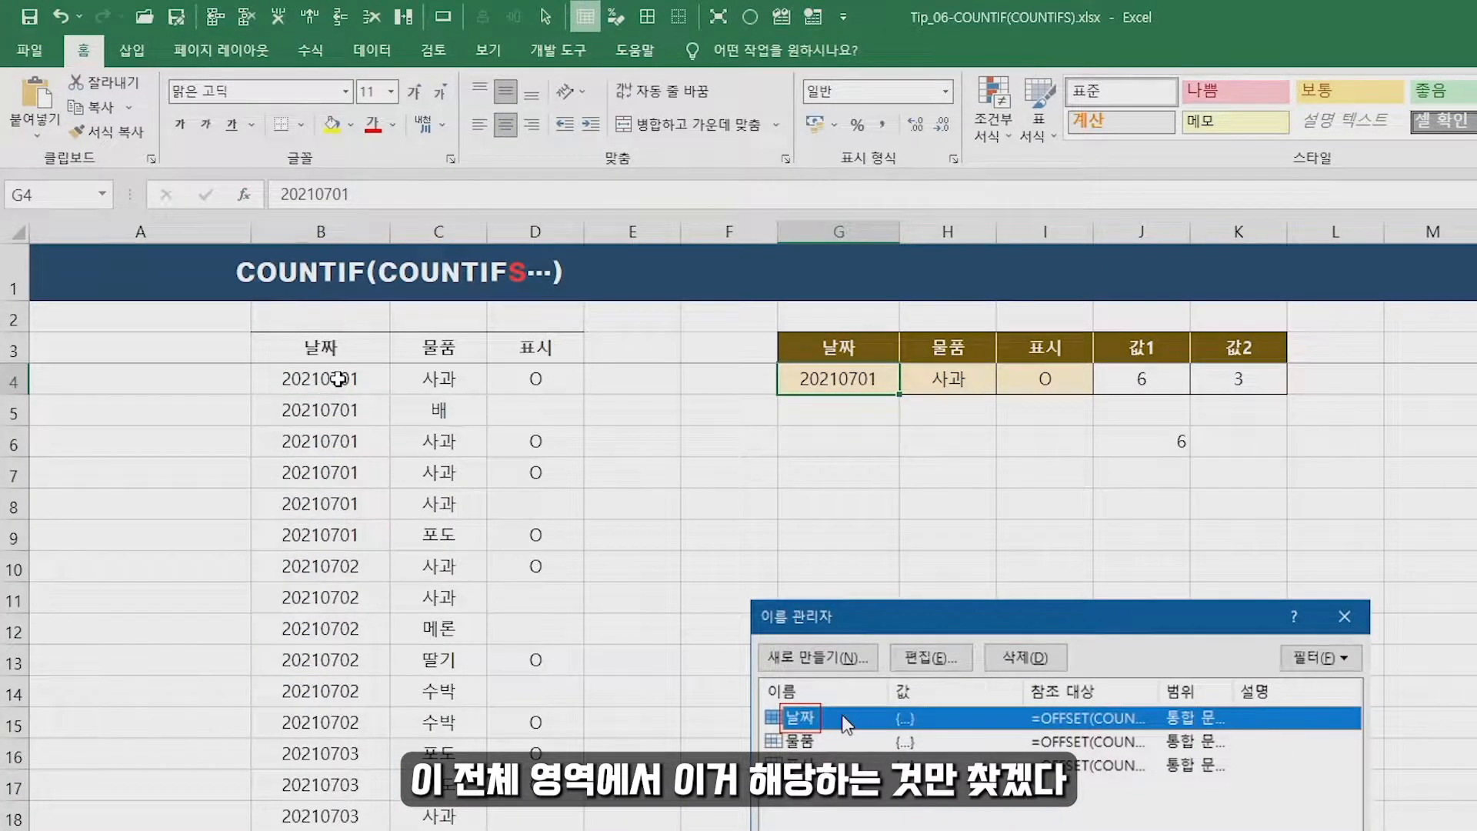
{"action": "left_click", "coordinate": [338, 378]}
{"action": "left_click", "coordinate": [341, 410]}
{"action": "left_click", "coordinate": [343, 441]}
{"action": "left_click", "coordinate": [344, 473]}
{"action": "left_click", "coordinate": [346, 512]}
{"action": "left_click", "coordinate": [347, 539]}
{"action": "left_click_drag", "start_coordinate": [1154, 472], "coordinate": [1166, 455]}
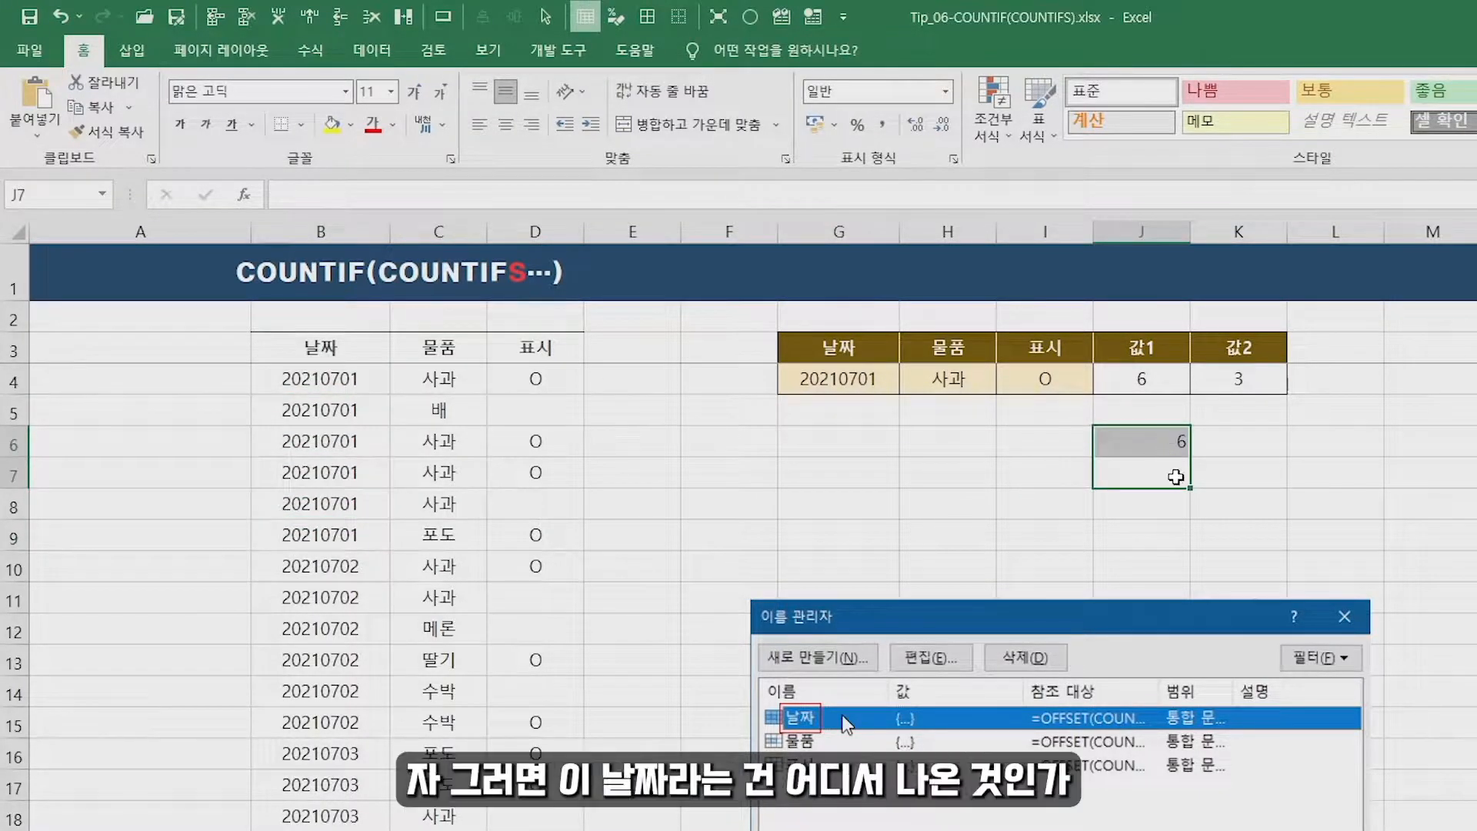
Open the Name Manager and show which range the name 날짜 used in J4 refers to.
{"action": "left_click", "coordinate": [1141, 379]}
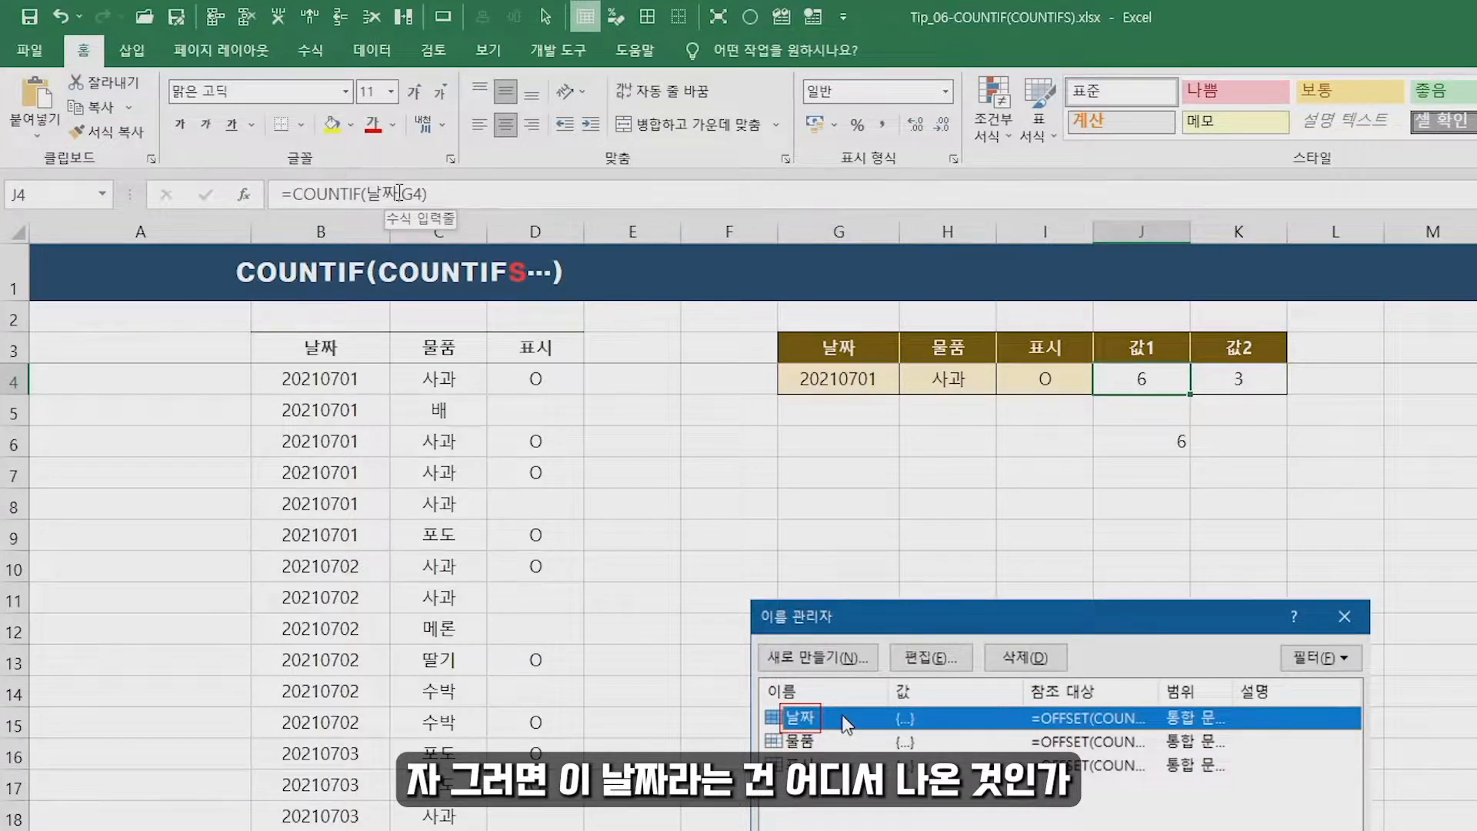
{"action": "left_click", "coordinate": [1476, 378]}
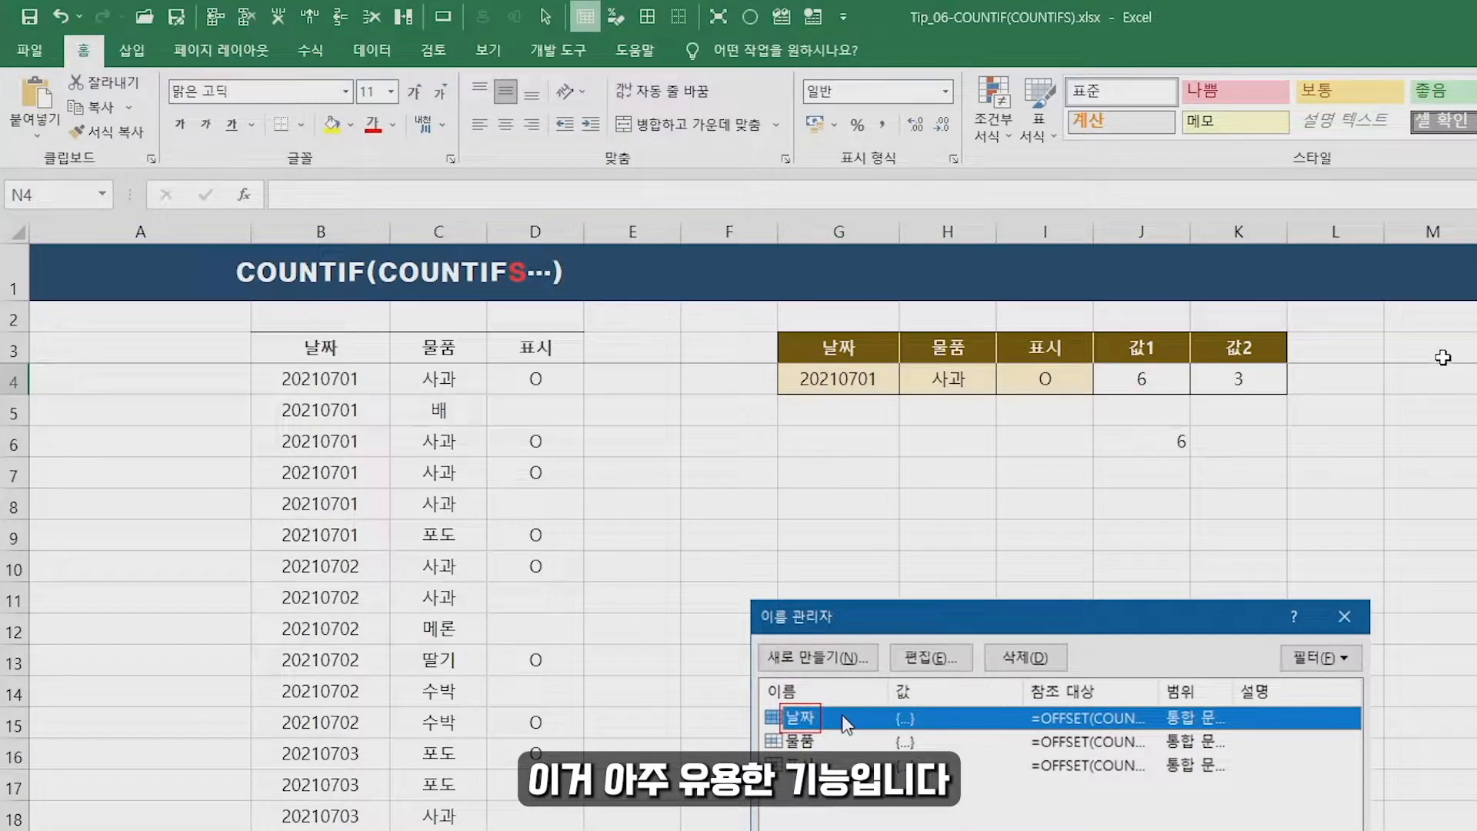
{"action": "left_click", "coordinate": [311, 50]}
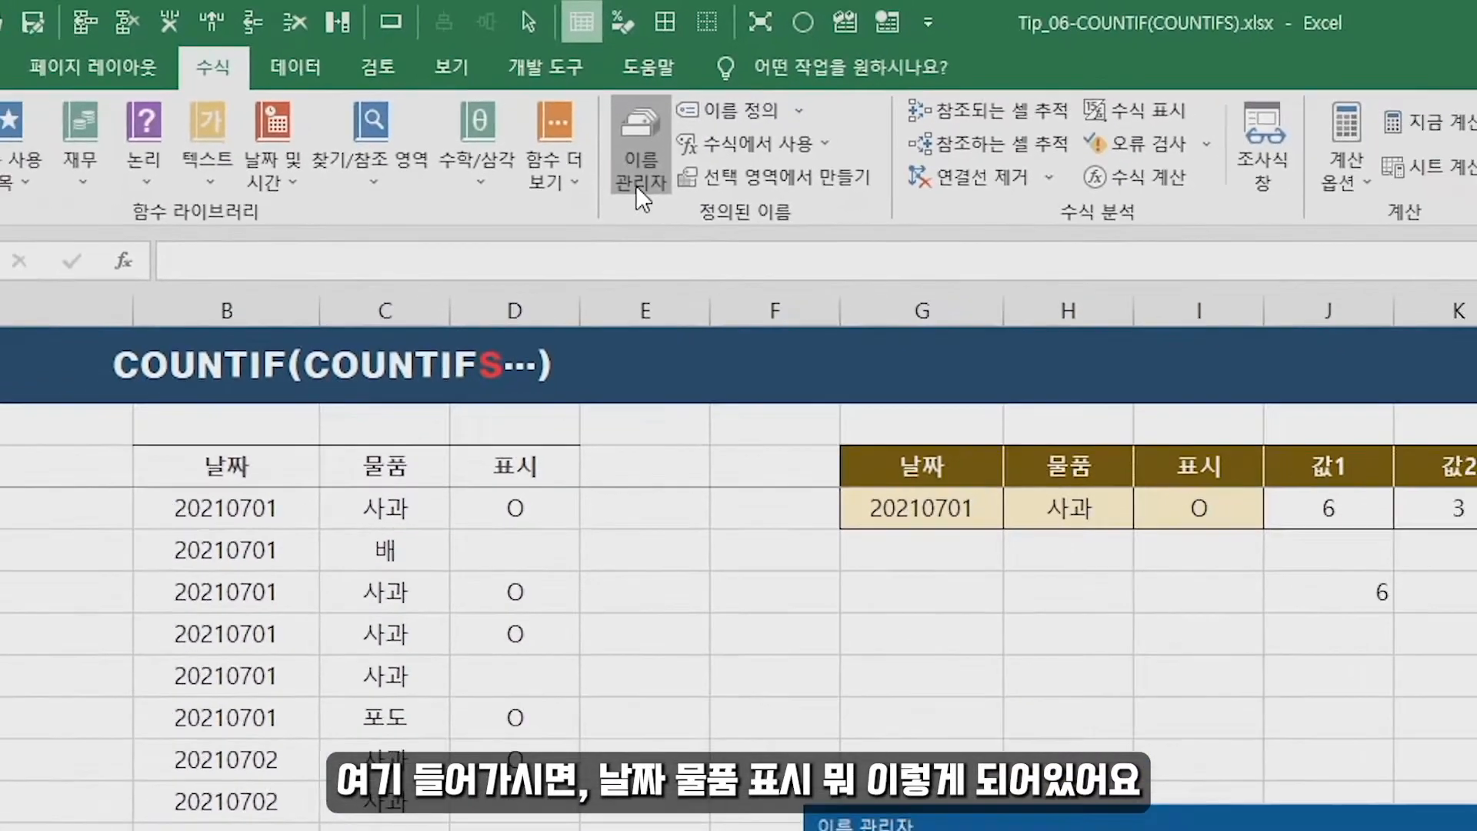
{"action": "left_click", "coordinate": [663, 304]}
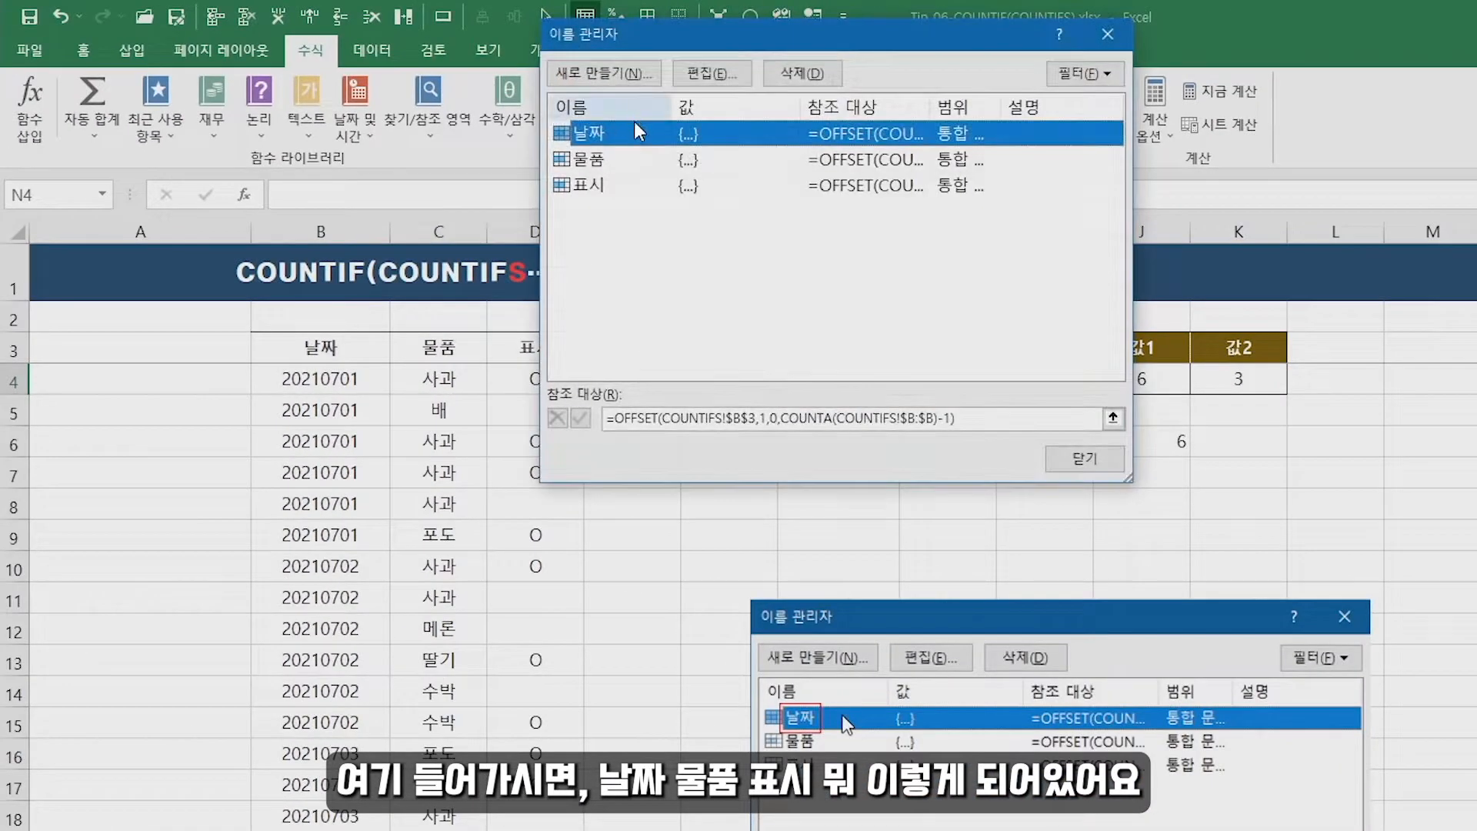
{"action": "left_click", "coordinate": [588, 186]}
{"action": "left_click", "coordinate": [608, 134]}
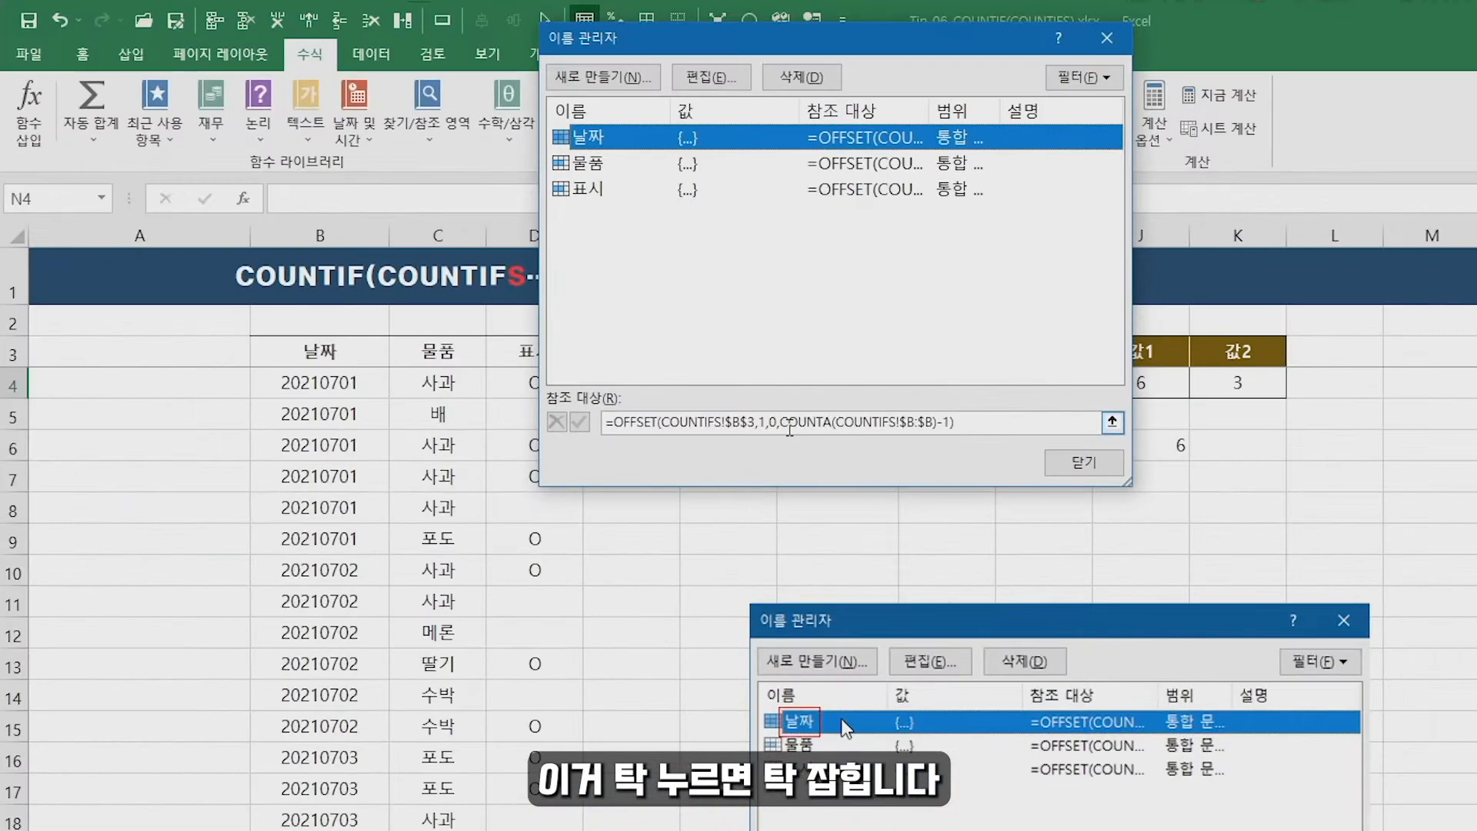
{"action": "left_click", "coordinate": [634, 411]}
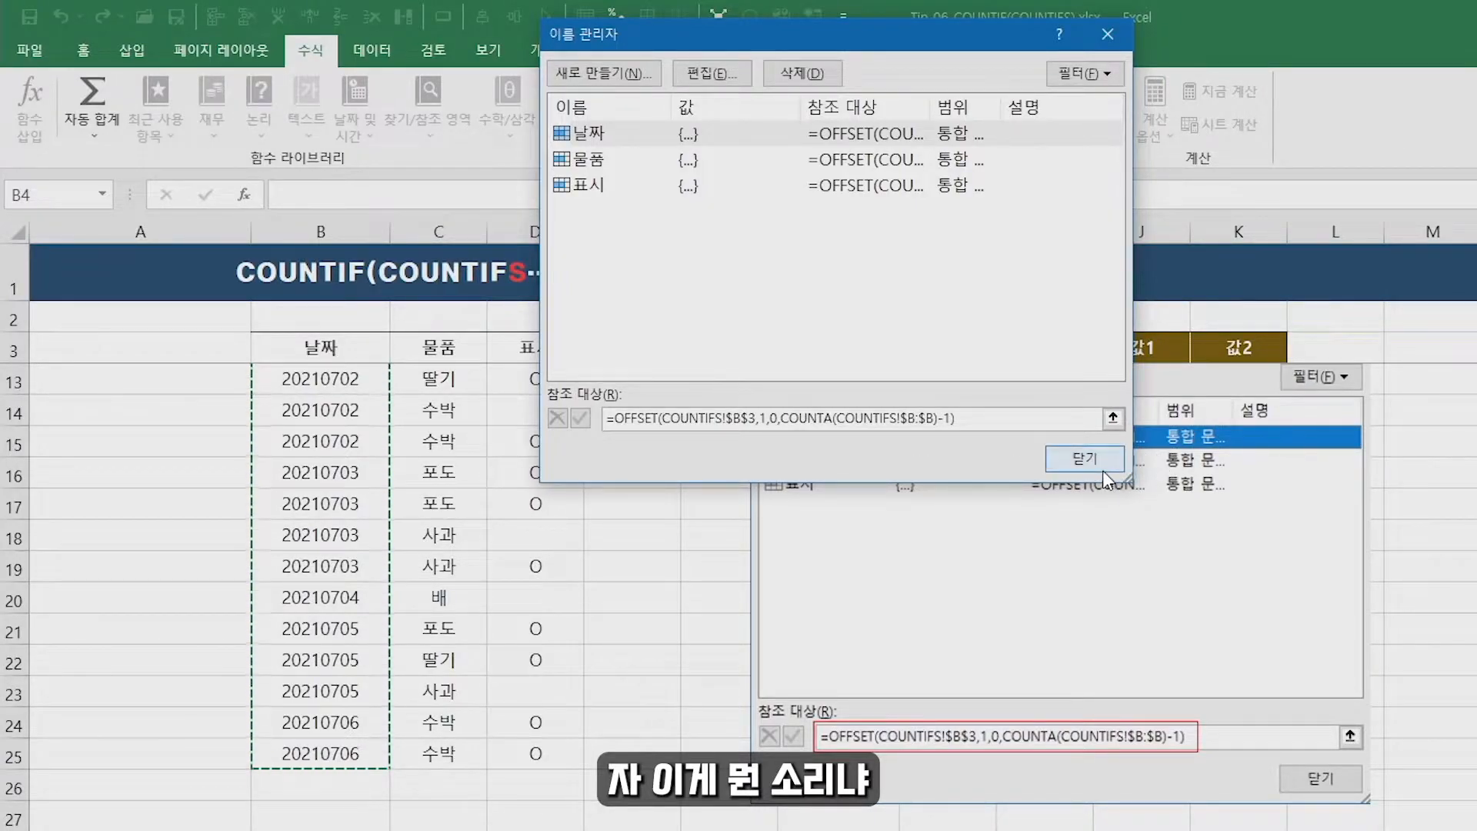
Copy the 날짜 name's reference formula into G7 as text and shorten it to =OFFSET($B$3,1,0,COUNTA($B:$B)-1) by removing the COUNTIFS! sheet prefixes.
{"action": "left_click_drag", "start_coordinate": [955, 418], "coordinate": [607, 419]}
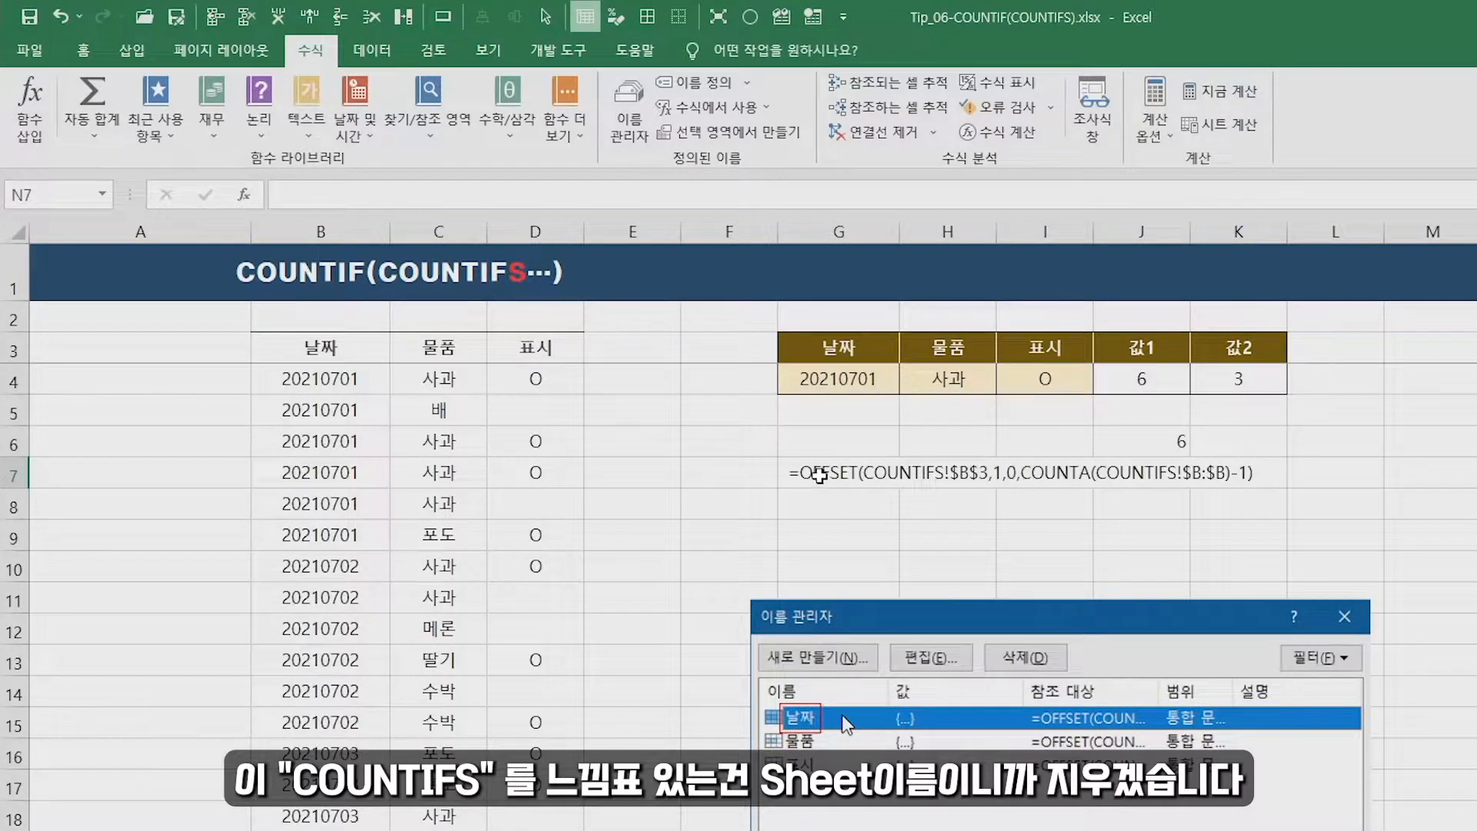
{"action": "left_click", "coordinate": [820, 474]}
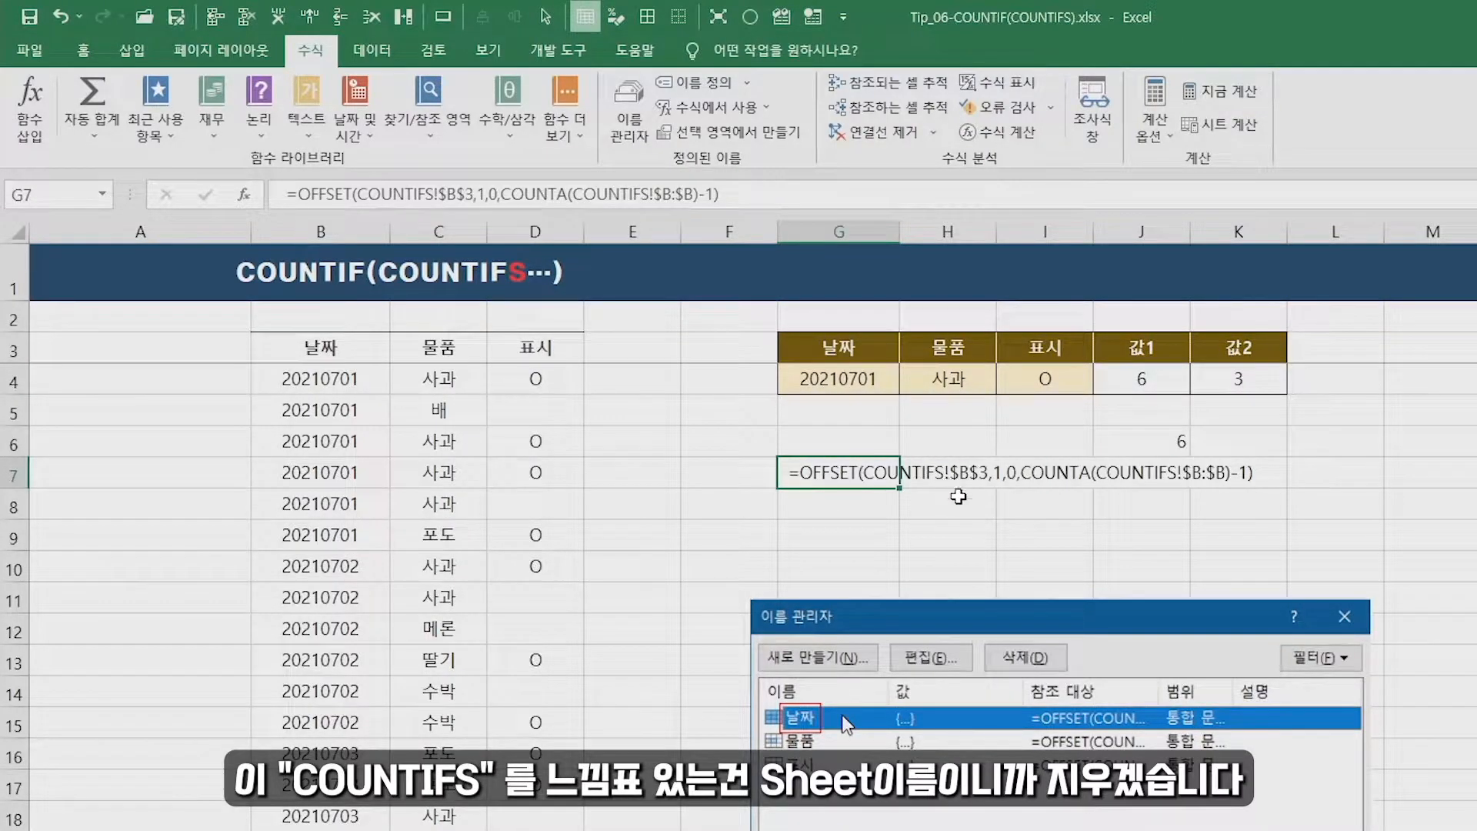
{"action": "left_click_drag", "start_coordinate": [356, 194], "coordinate": [447, 194]}
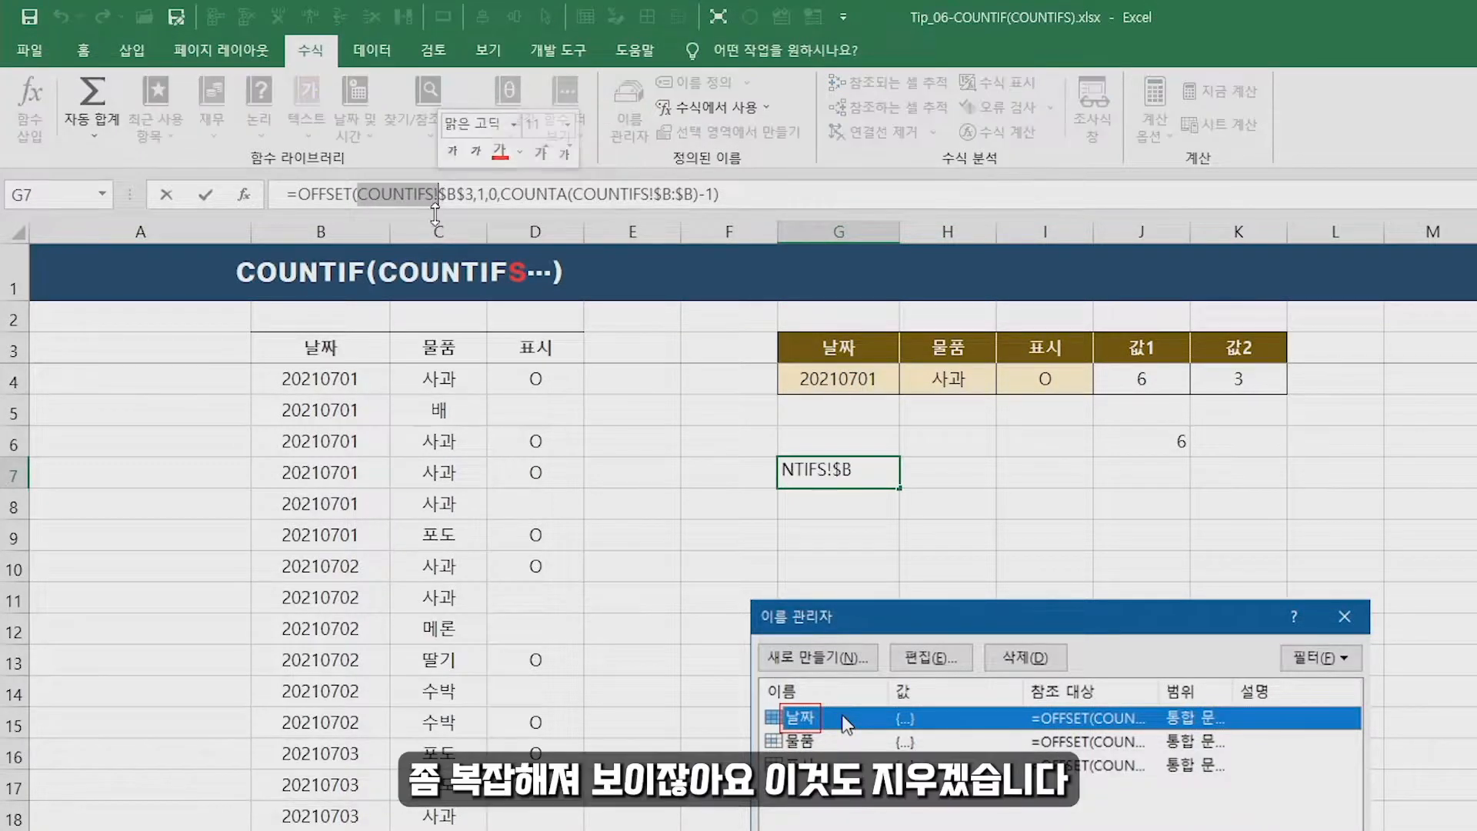
{"action": "key", "text": "Delete"}
{"action": "type", "text": "$"}
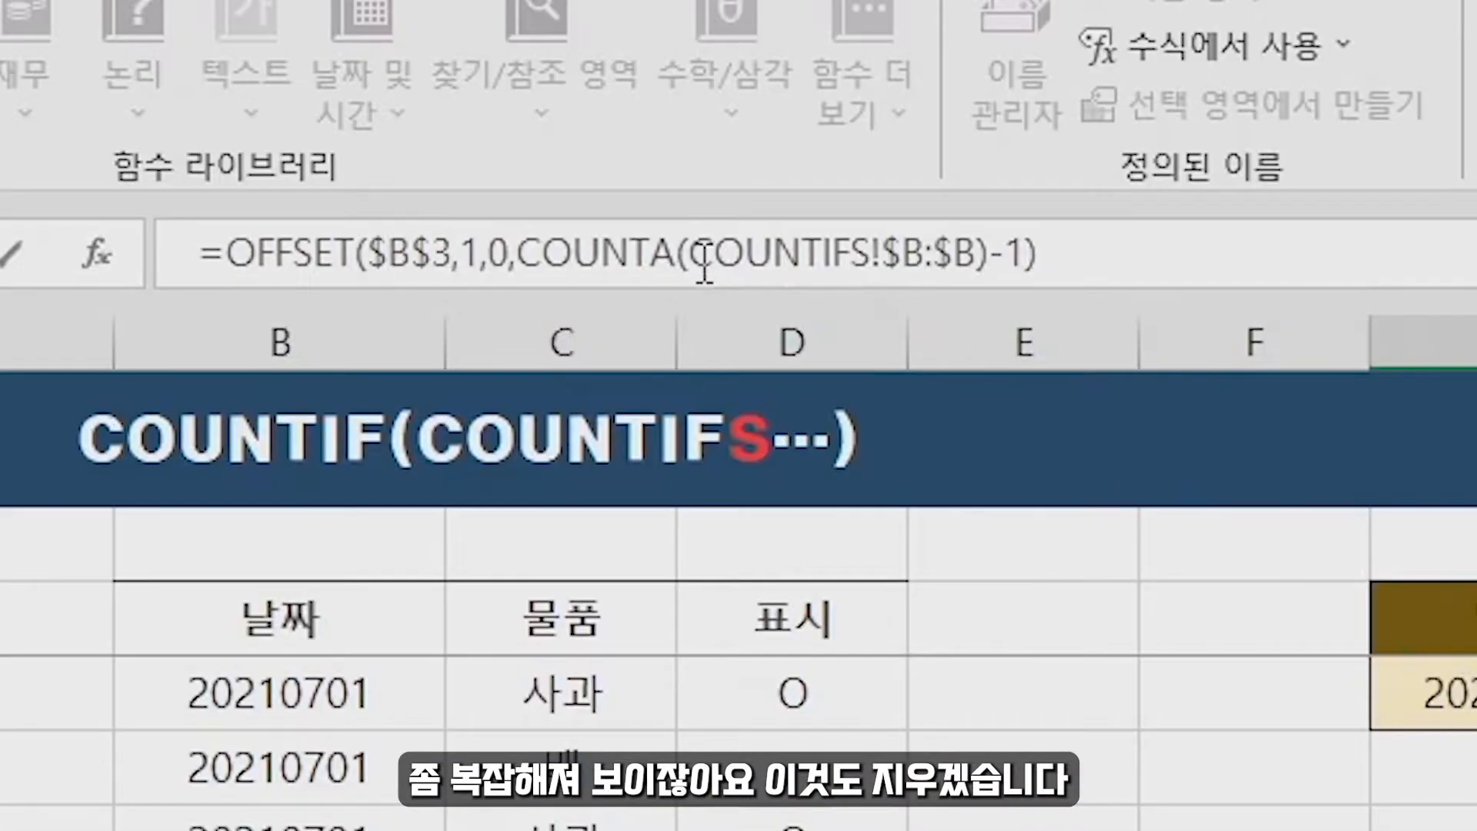
{"action": "left_click_drag", "start_coordinate": [492, 194], "coordinate": [558, 192]}
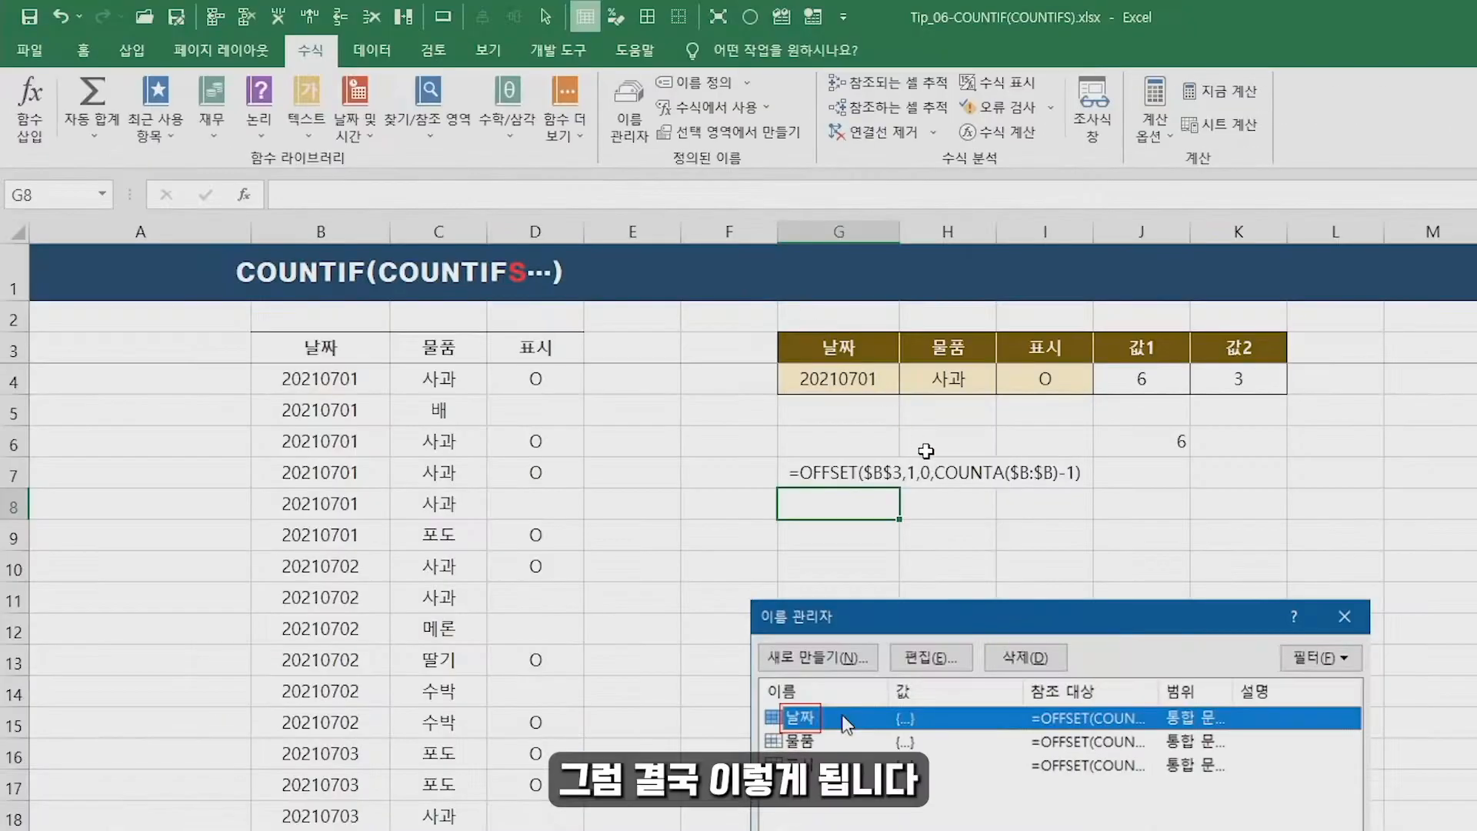
Find COUNTA among the statistical (통계) functions in the function wizard and open its help page.
{"action": "left_click", "coordinate": [846, 481]}
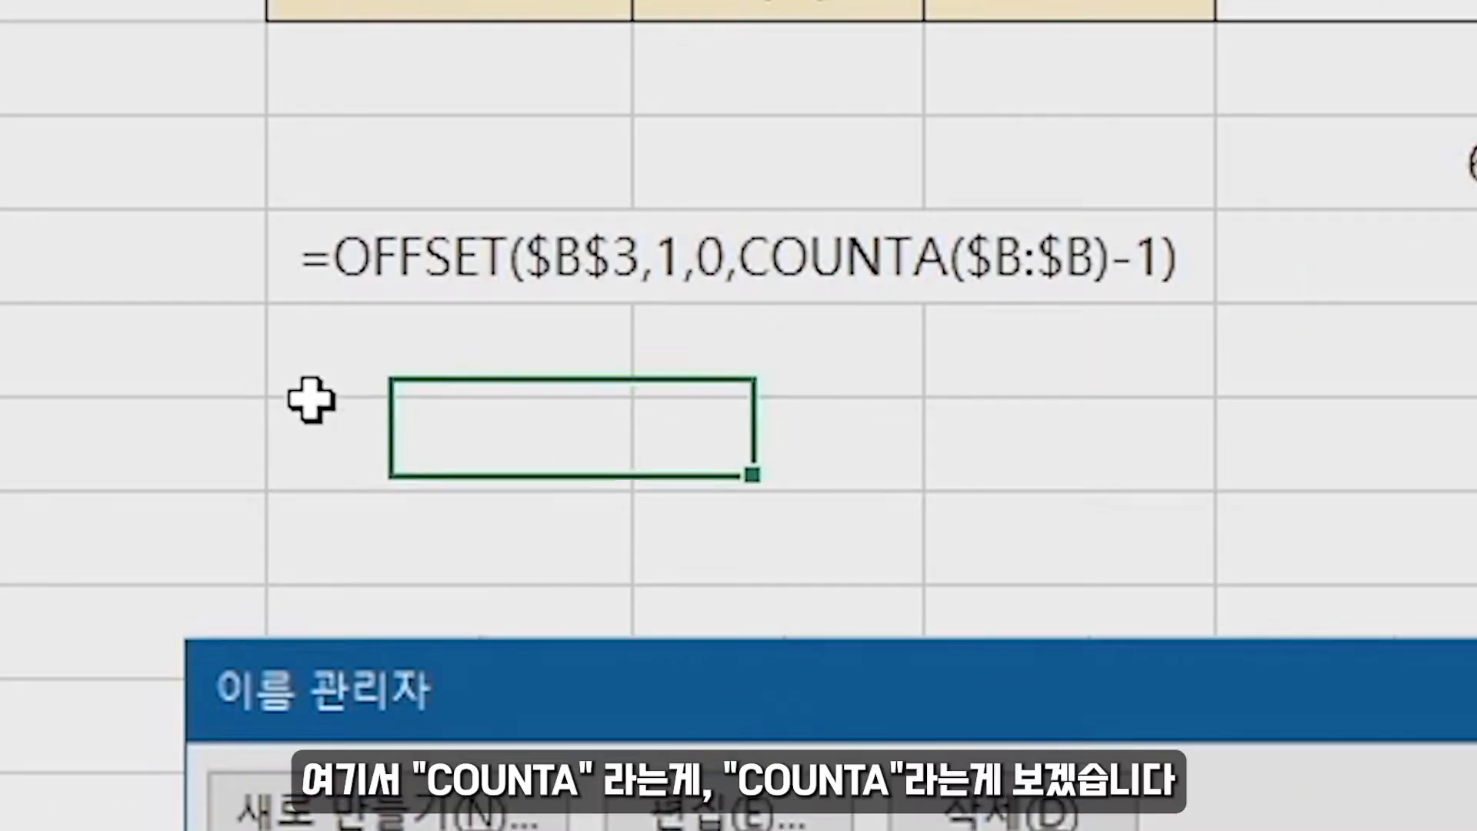
{"action": "left_click", "coordinate": [897, 244]}
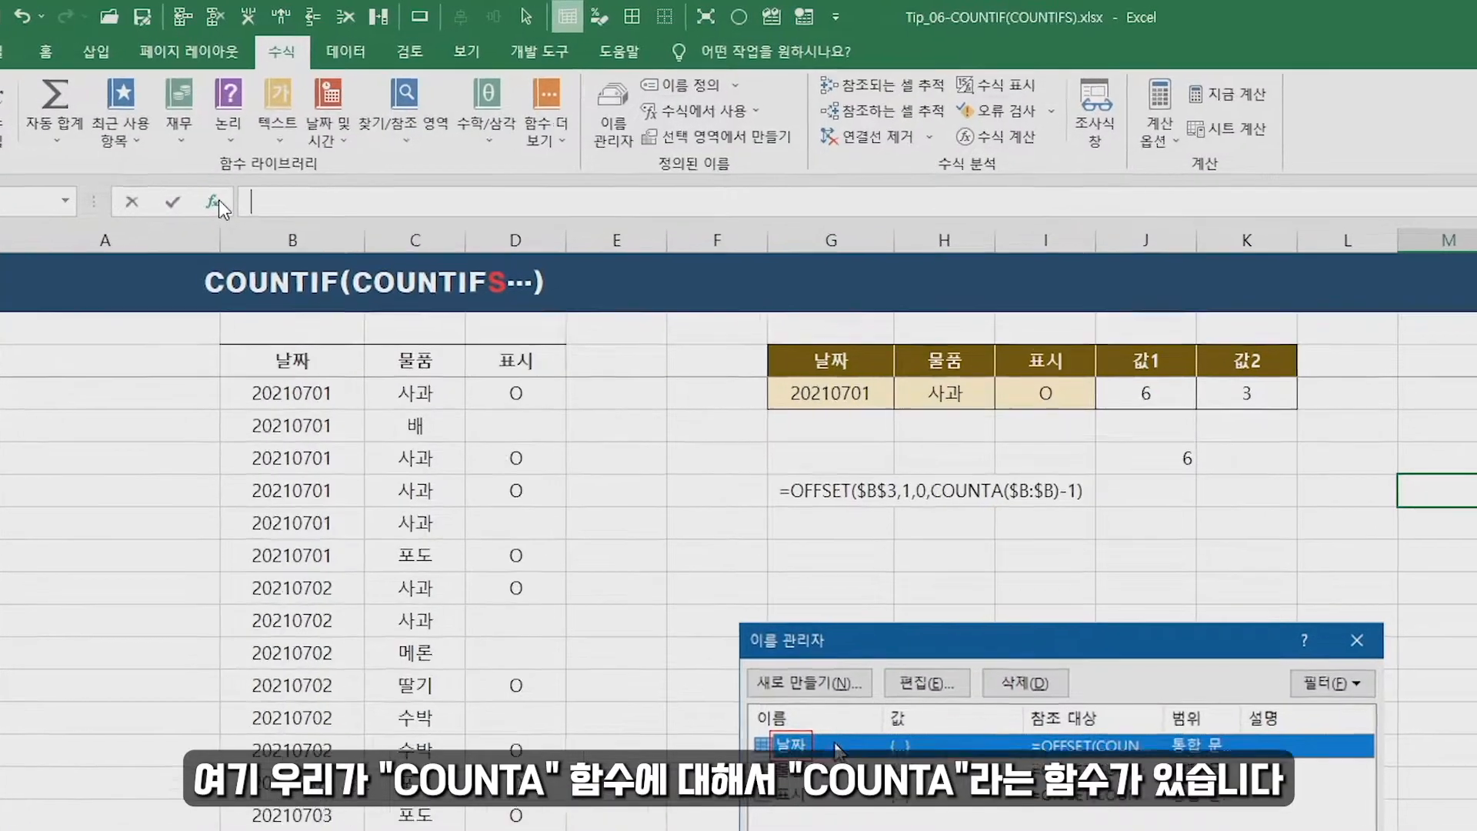
{"action": "left_click", "coordinate": [245, 195]}
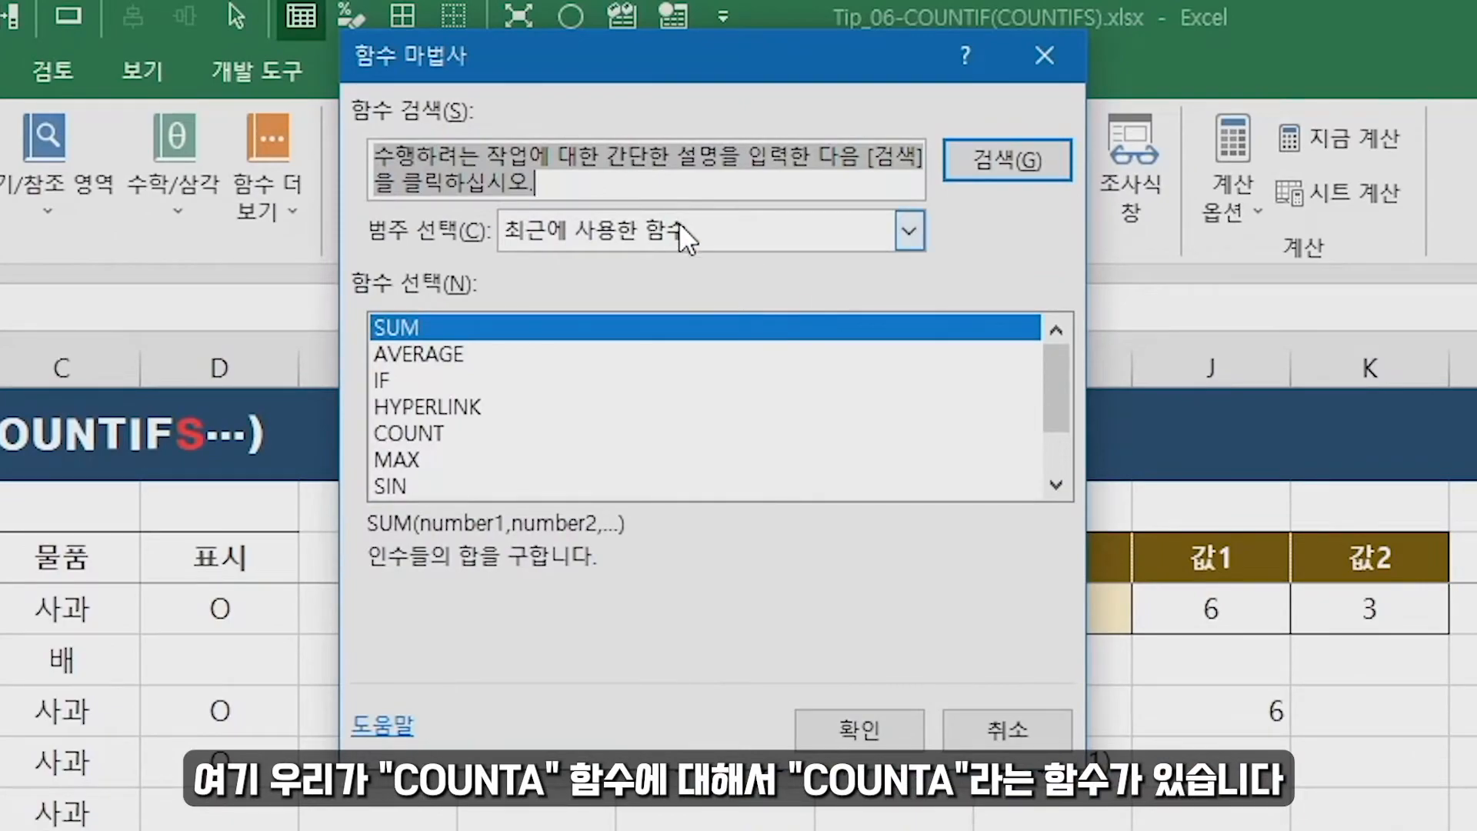
{"action": "left_click", "coordinate": [678, 231]}
{"action": "left_click", "coordinate": [589, 387]}
{"action": "left_click", "coordinate": [442, 353]}
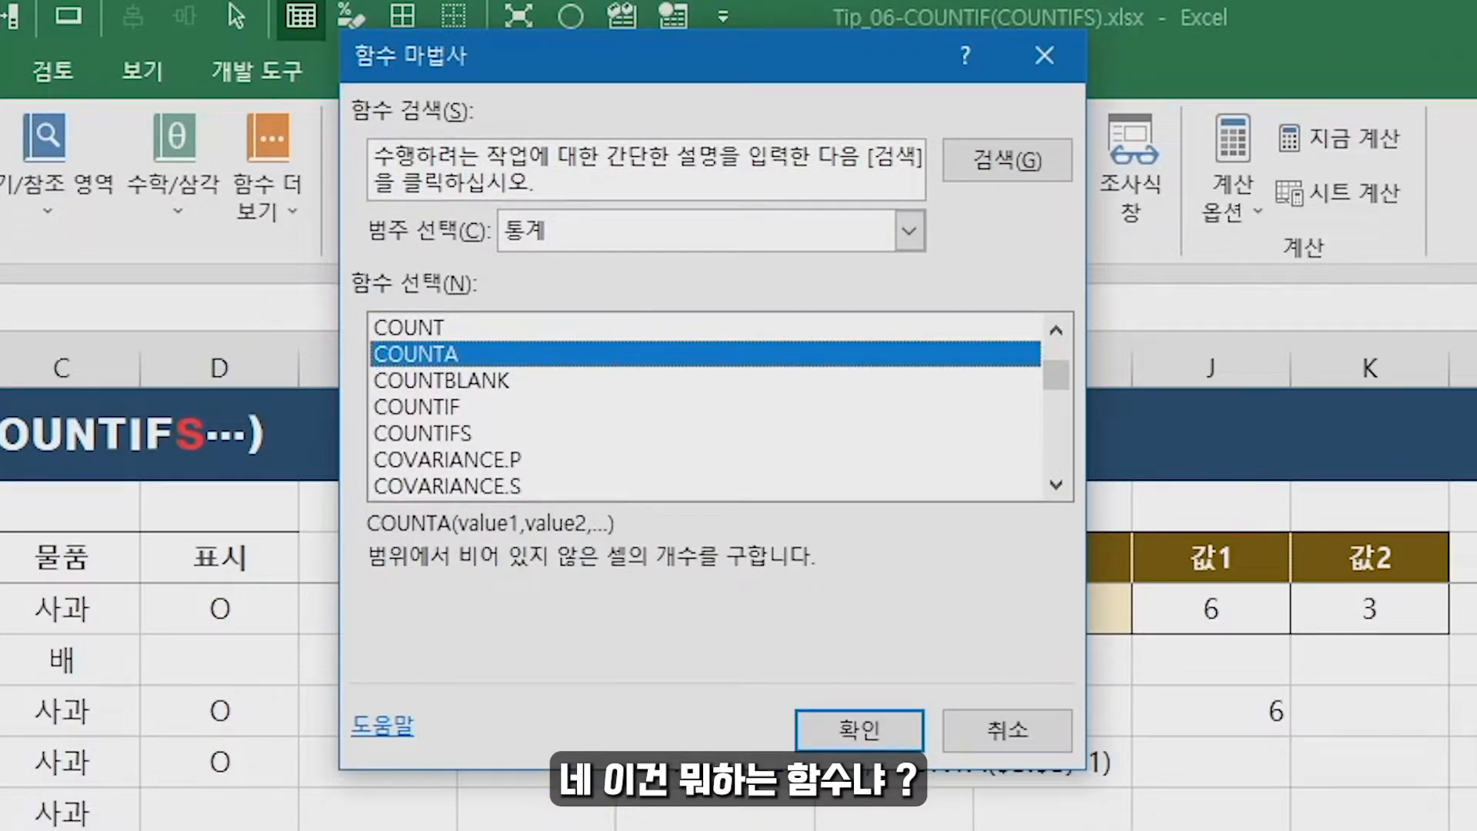
{"action": "left_click", "coordinate": [368, 720]}
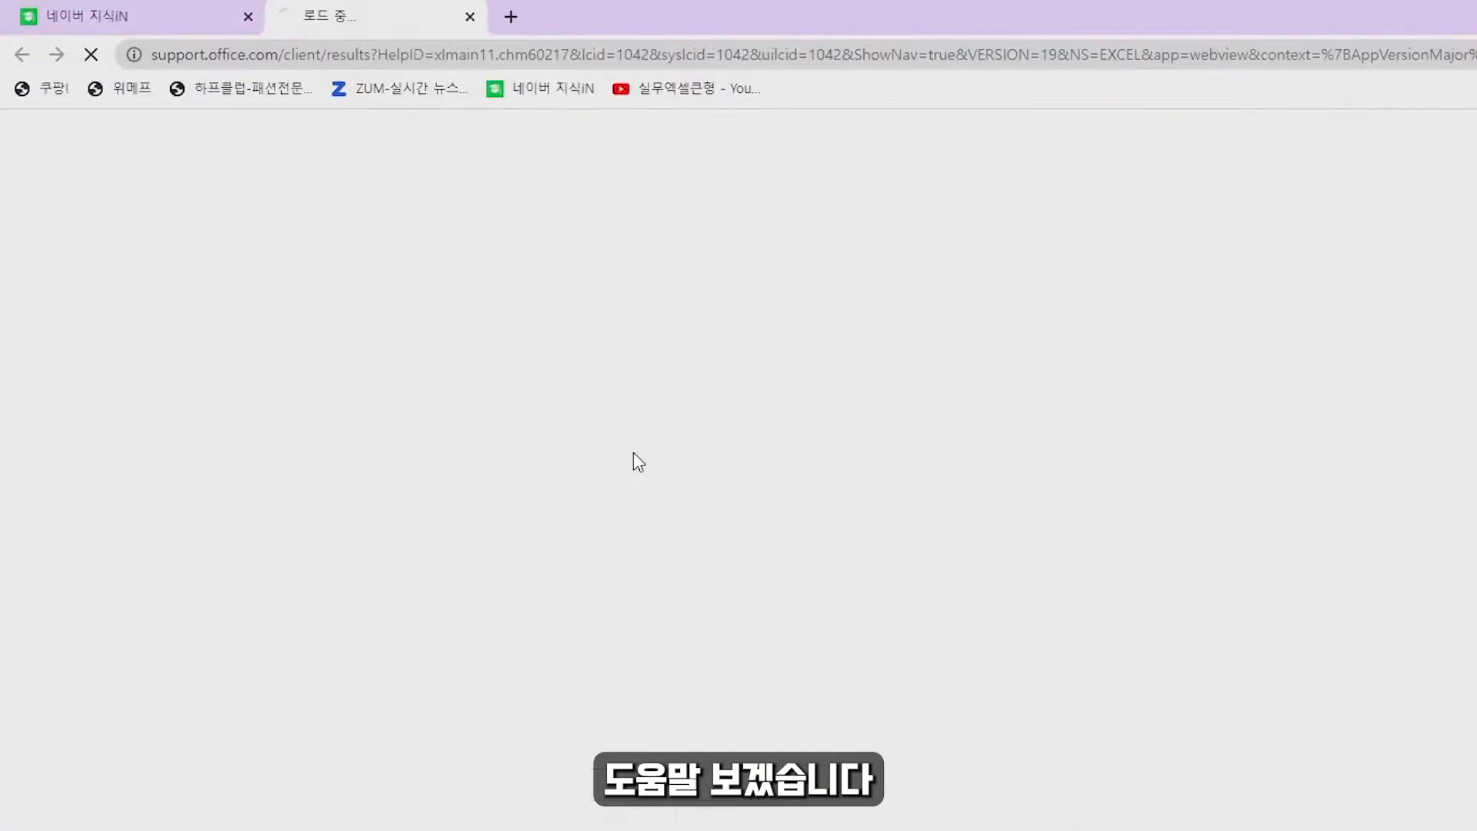
Read the remarks on which cells COUNTA counts and excludes, and close the help page.
{"action": "scroll", "coordinate": [1046, 453], "scroll_direction": "down", "scroll_amount": 5}
{"action": "left_click_drag", "start_coordinate": [407, 601], "coordinate": [1175, 607]}
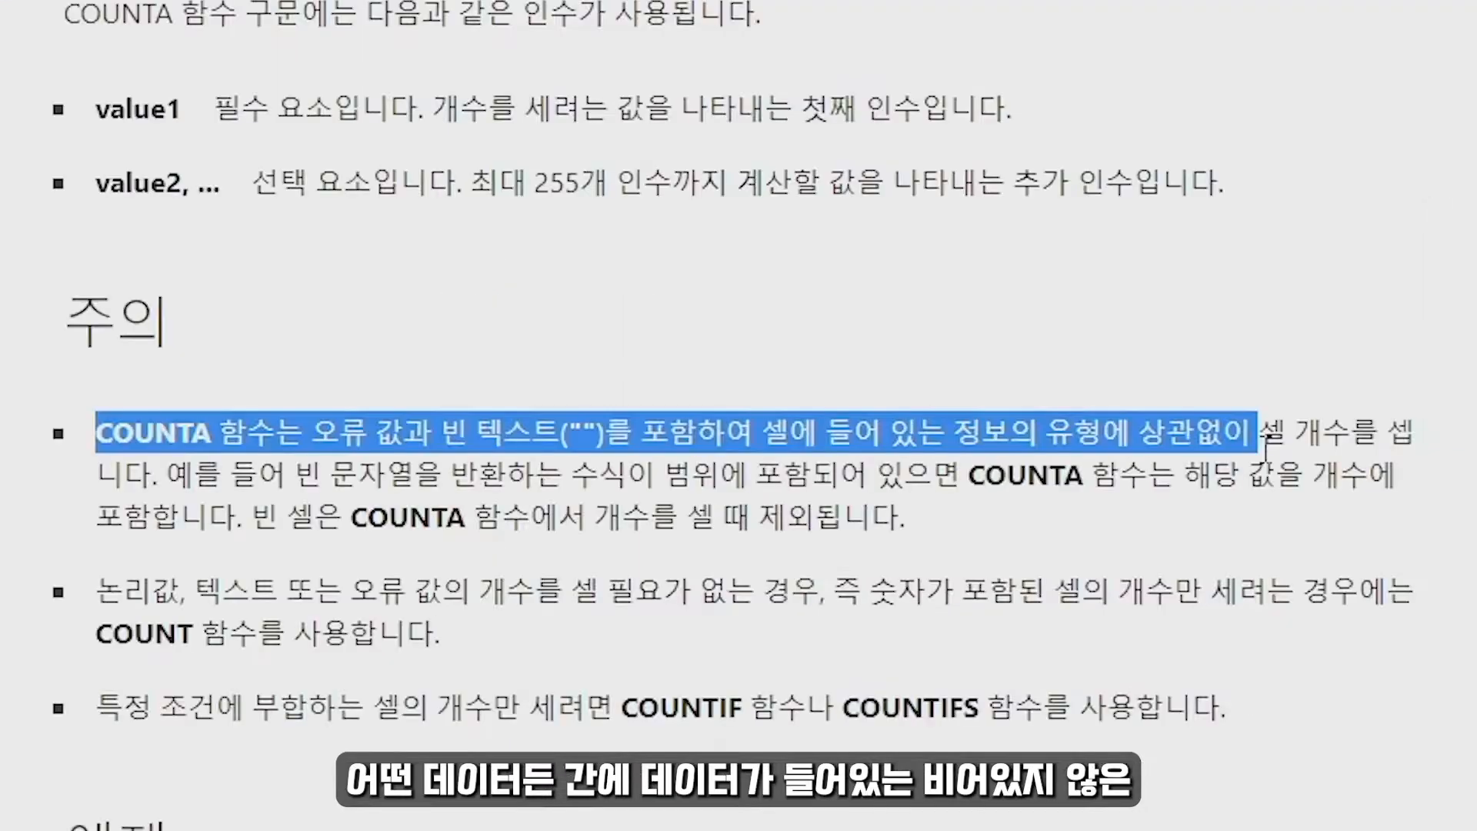
{"action": "left_click_drag", "start_coordinate": [1265, 442], "coordinate": [1423, 481]}
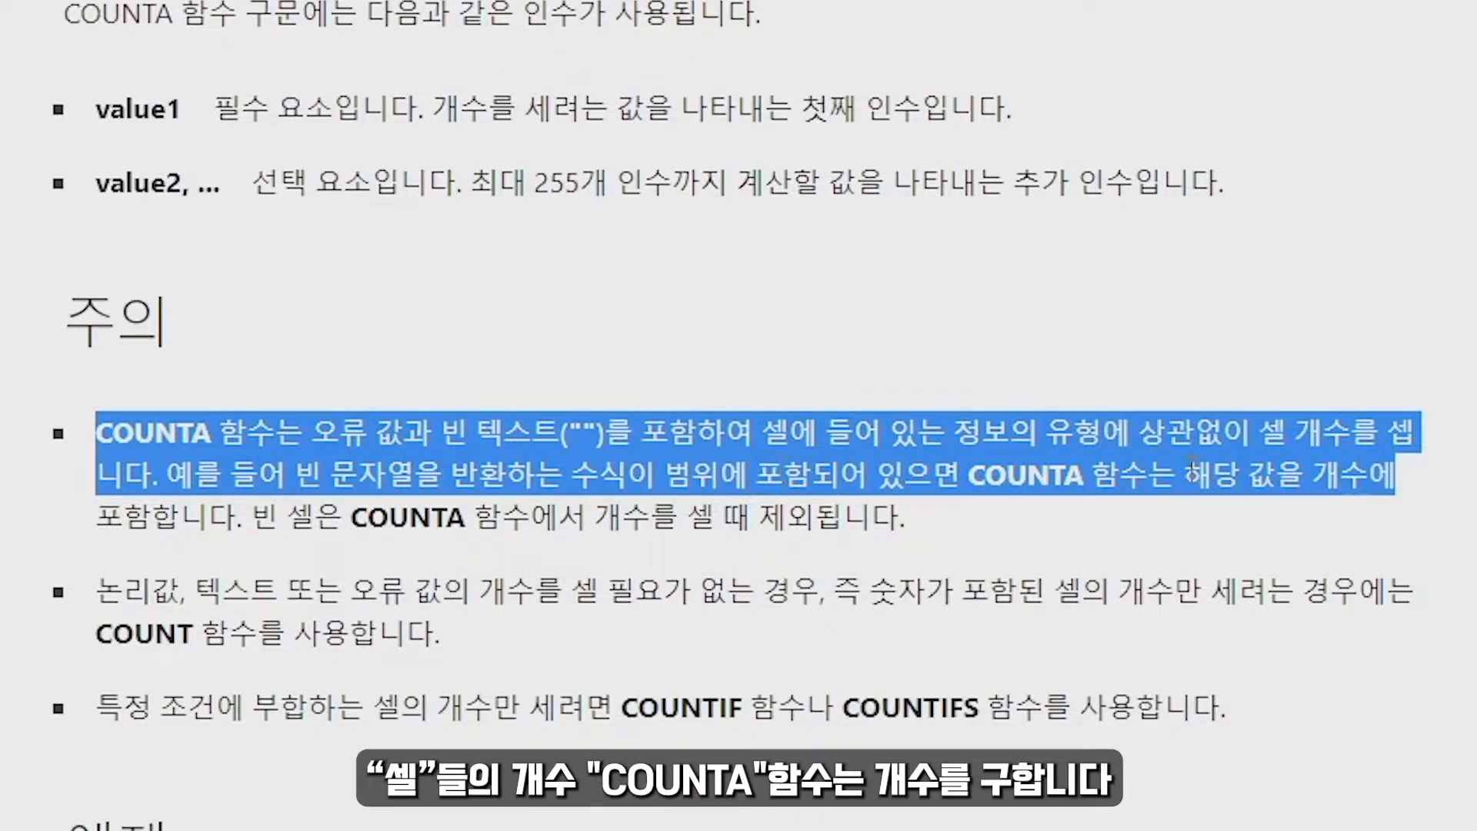
{"action": "left_click_drag", "start_coordinate": [123, 516], "coordinate": [906, 517]}
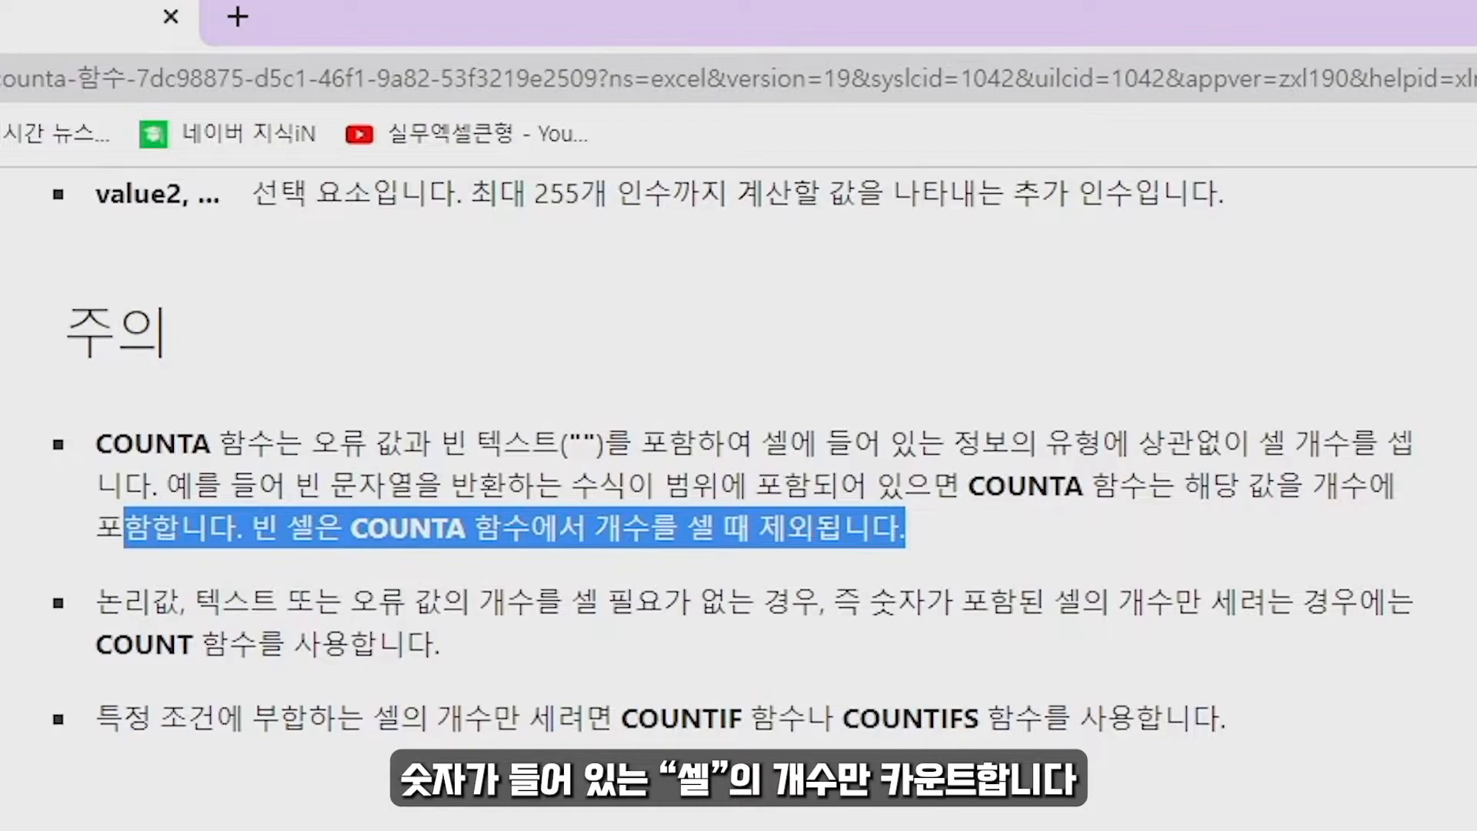
{"action": "double_click", "coordinate": [104, 442]}
{"action": "left_click", "coordinate": [174, 16]}
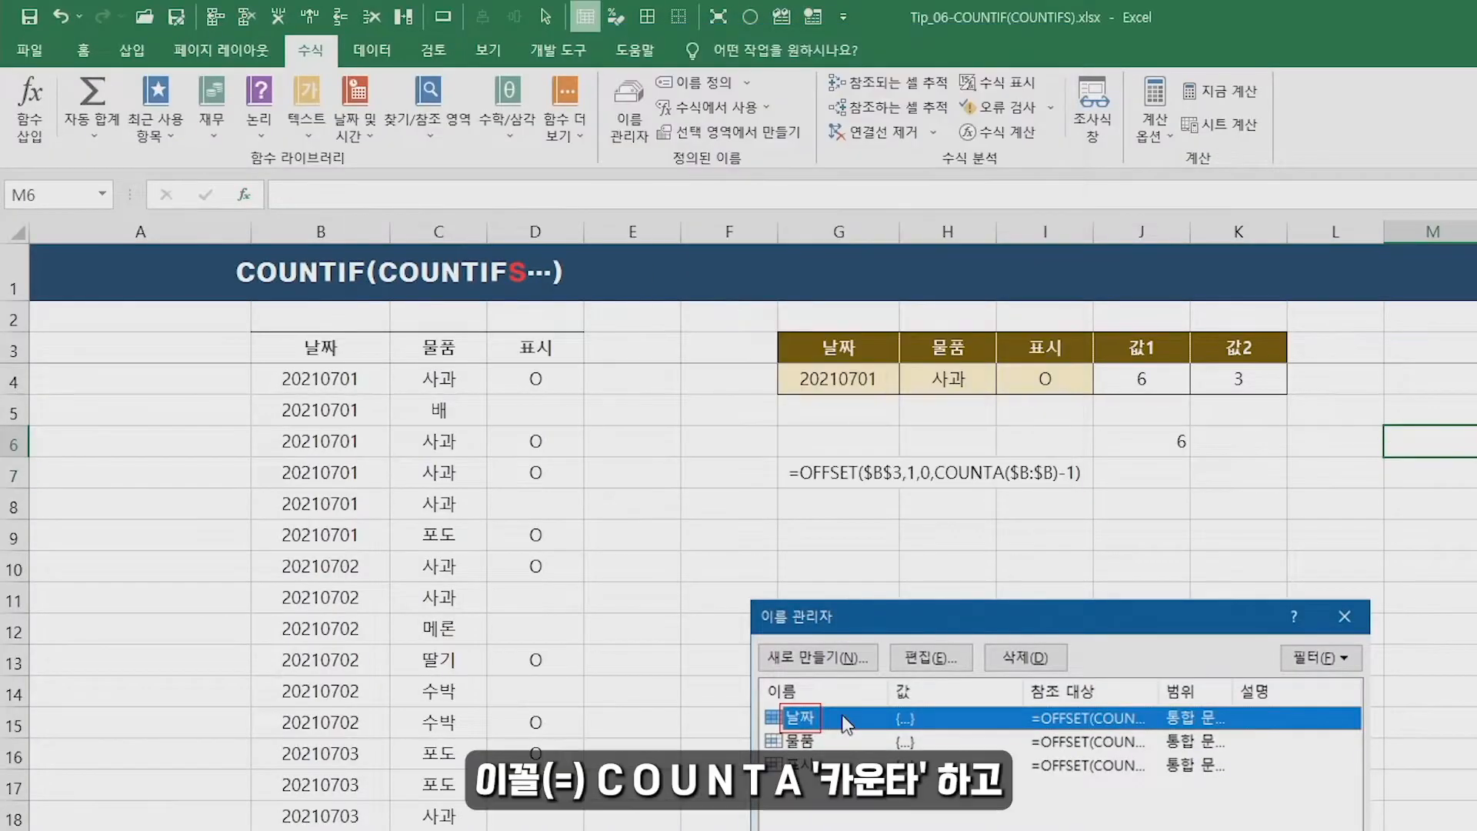
Enter =COUNTA(B:B) in M6 to count the filled cells of column B, and review its B:B range argument.
{"action": "type", "text": "=CO"}
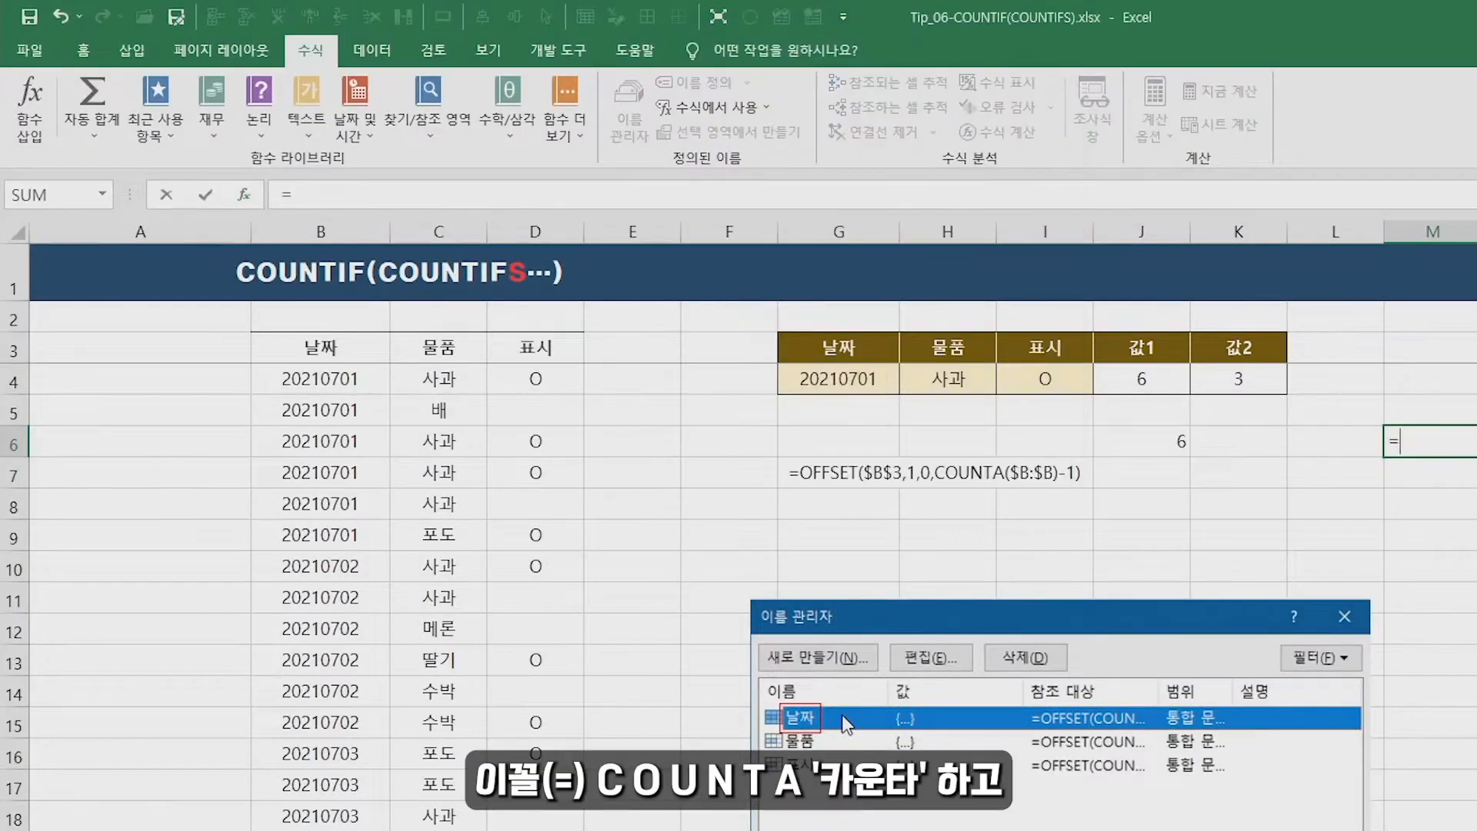
{"action": "type", "text": "unta("}
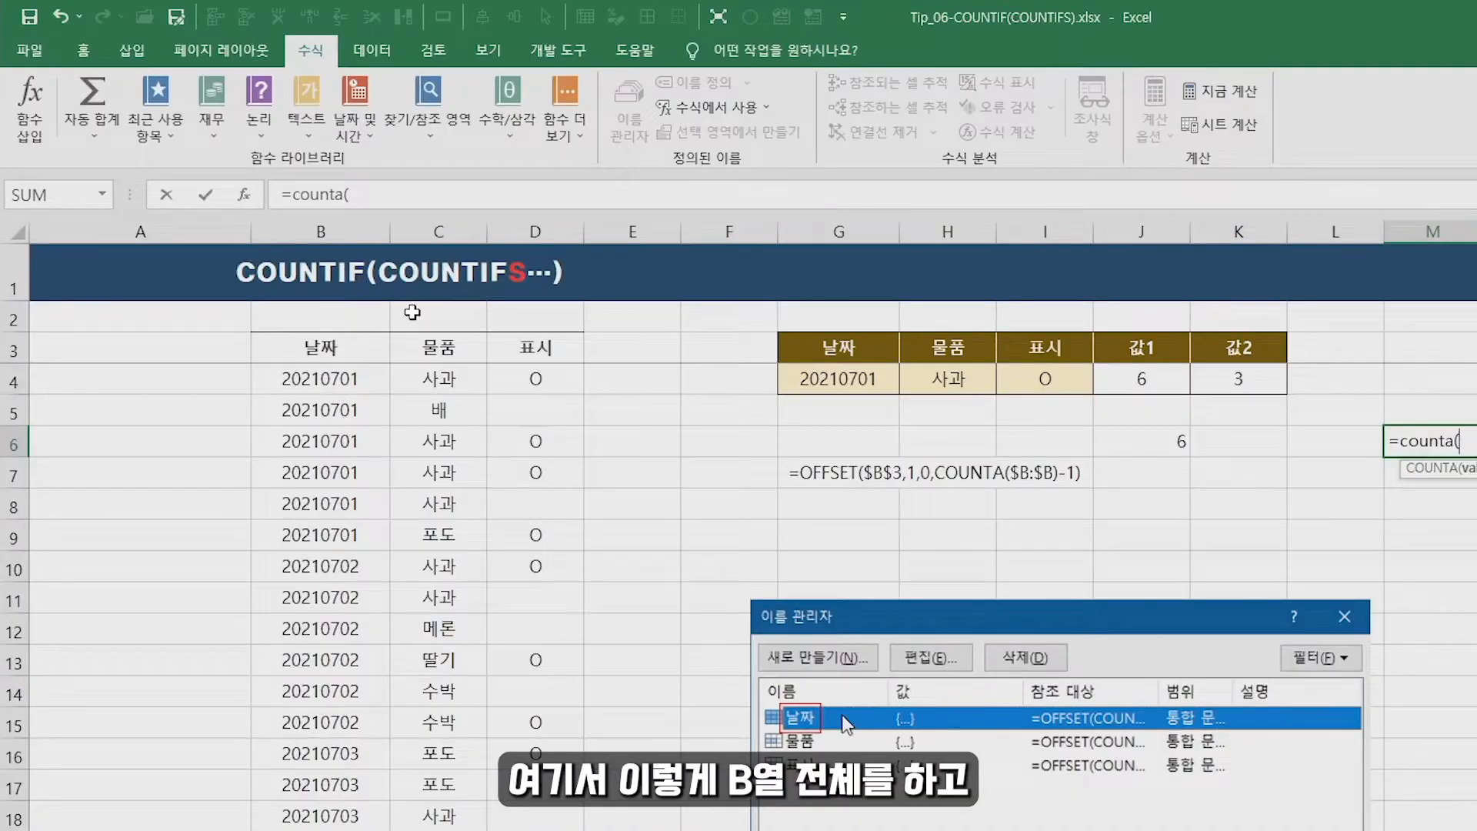
{"action": "left_click", "coordinate": [343, 267]}
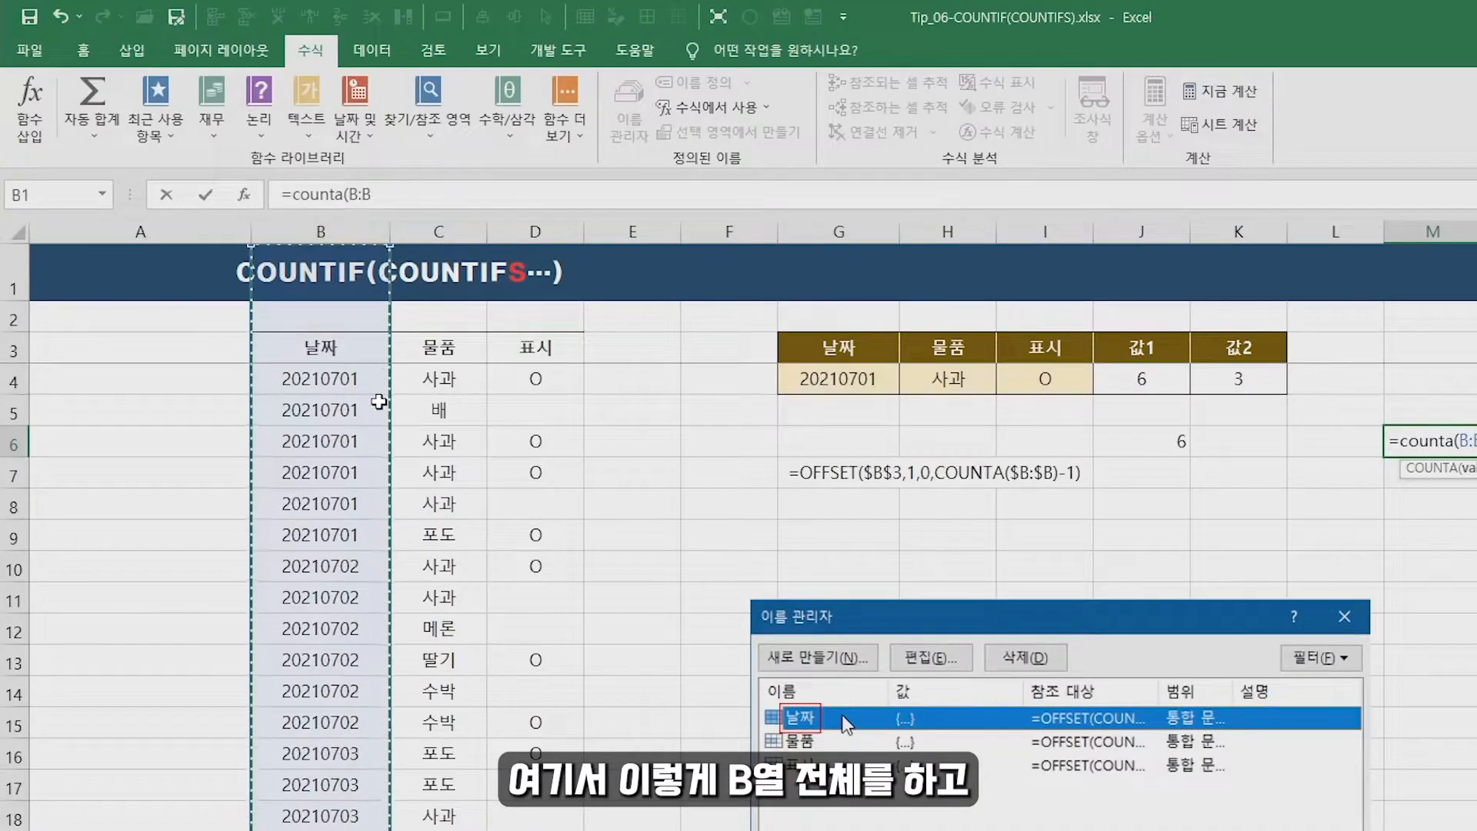
{"action": "type", "text": ")"}
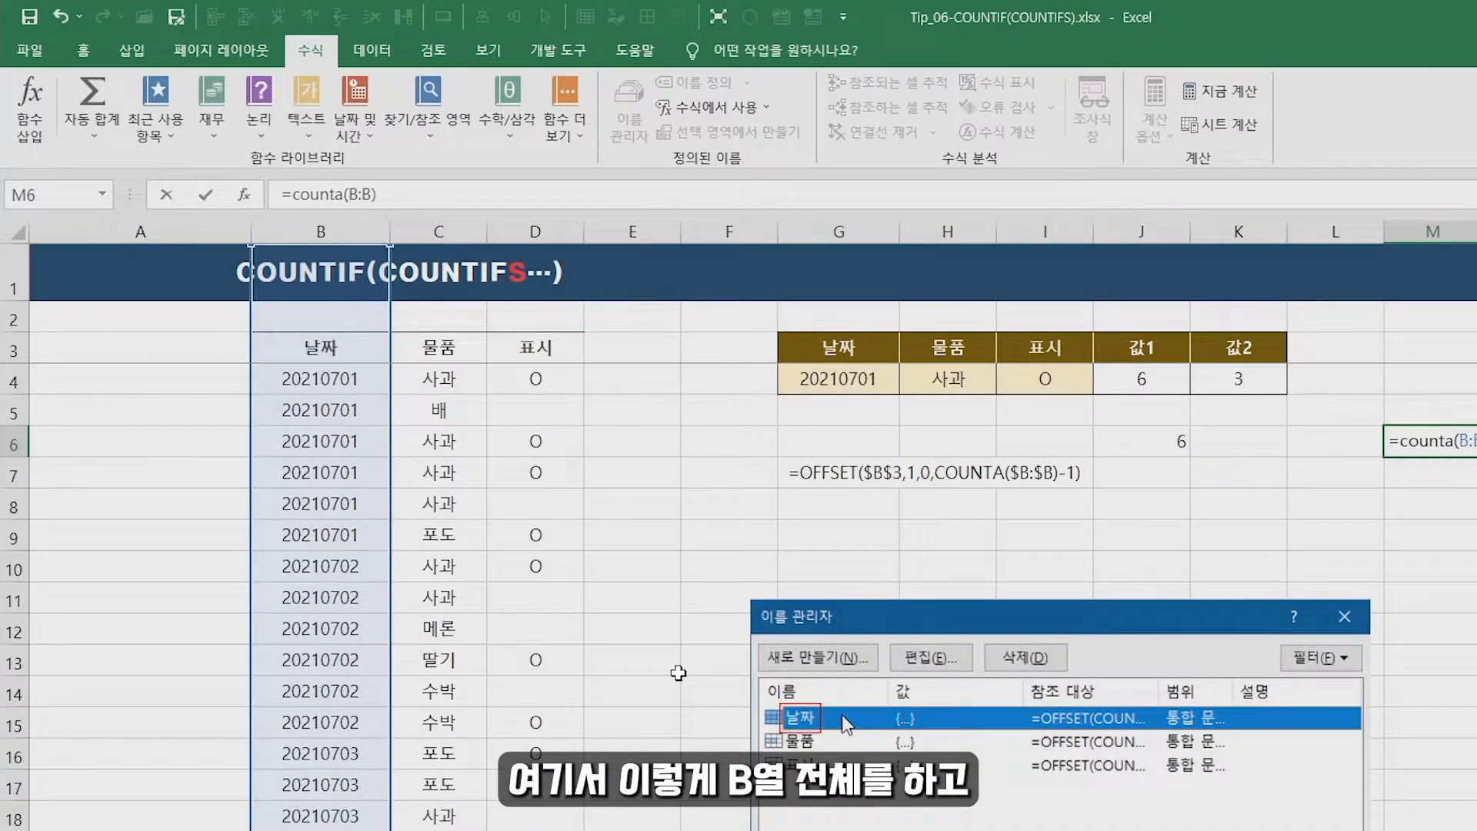
{"action": "key", "text": "Return"}
{"action": "double_click", "coordinate": [1450, 432]}
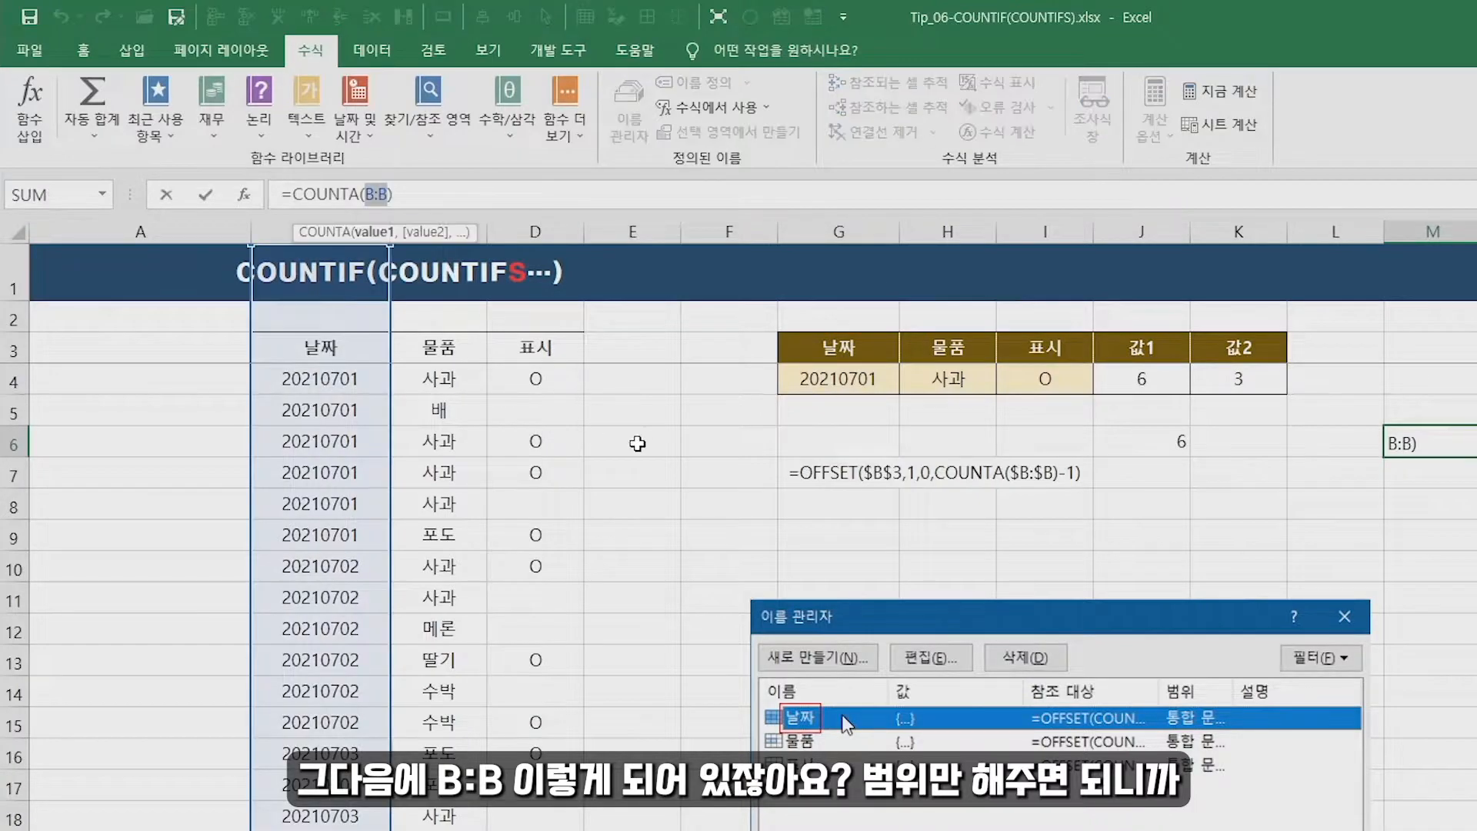
{"action": "key", "text": "Escape"}
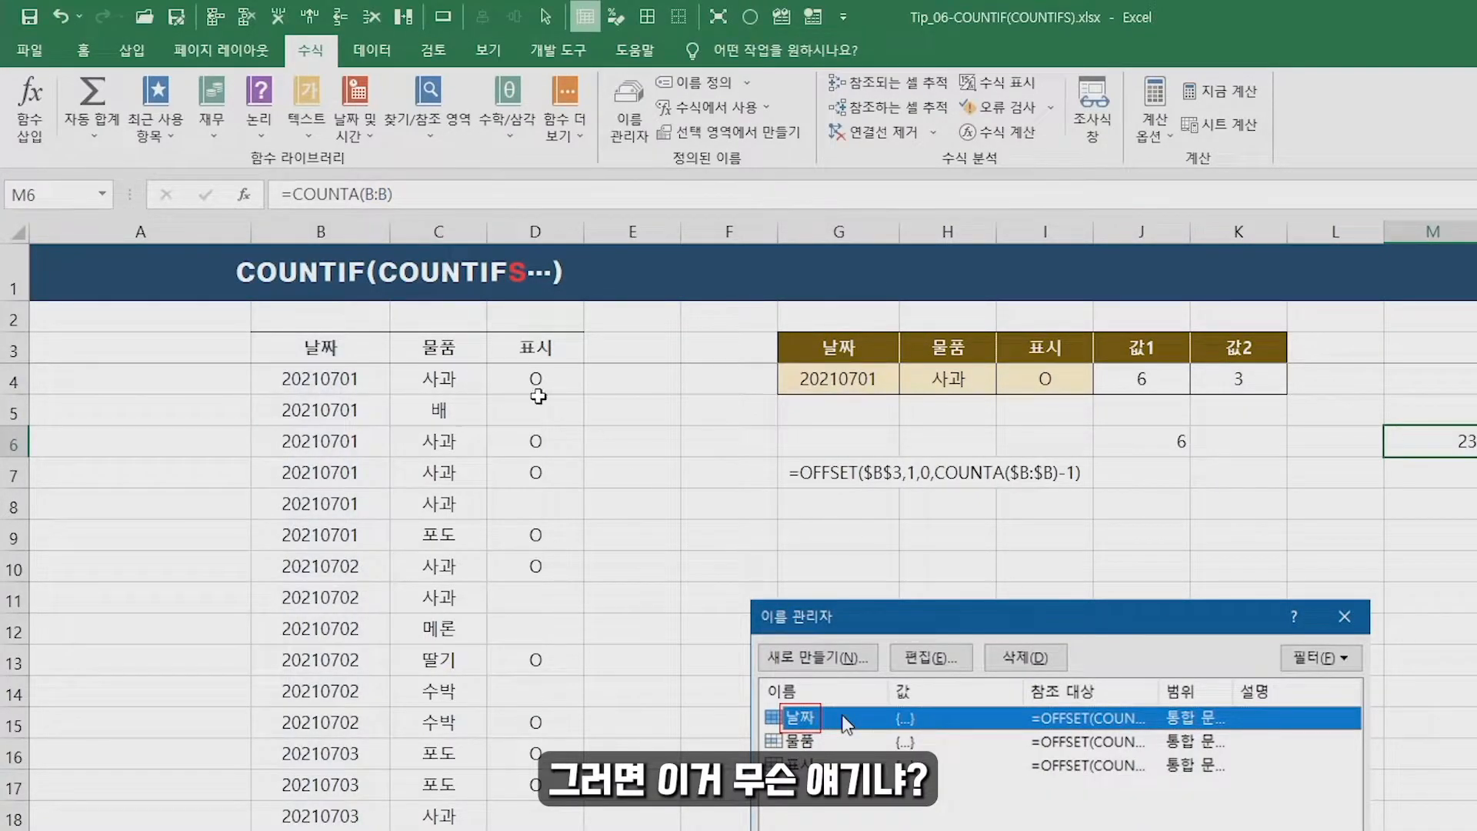
Examine the filled cells of column B one by one, from the 날짜 header in B3 down through the dates.
{"action": "left_click", "coordinate": [342, 223]}
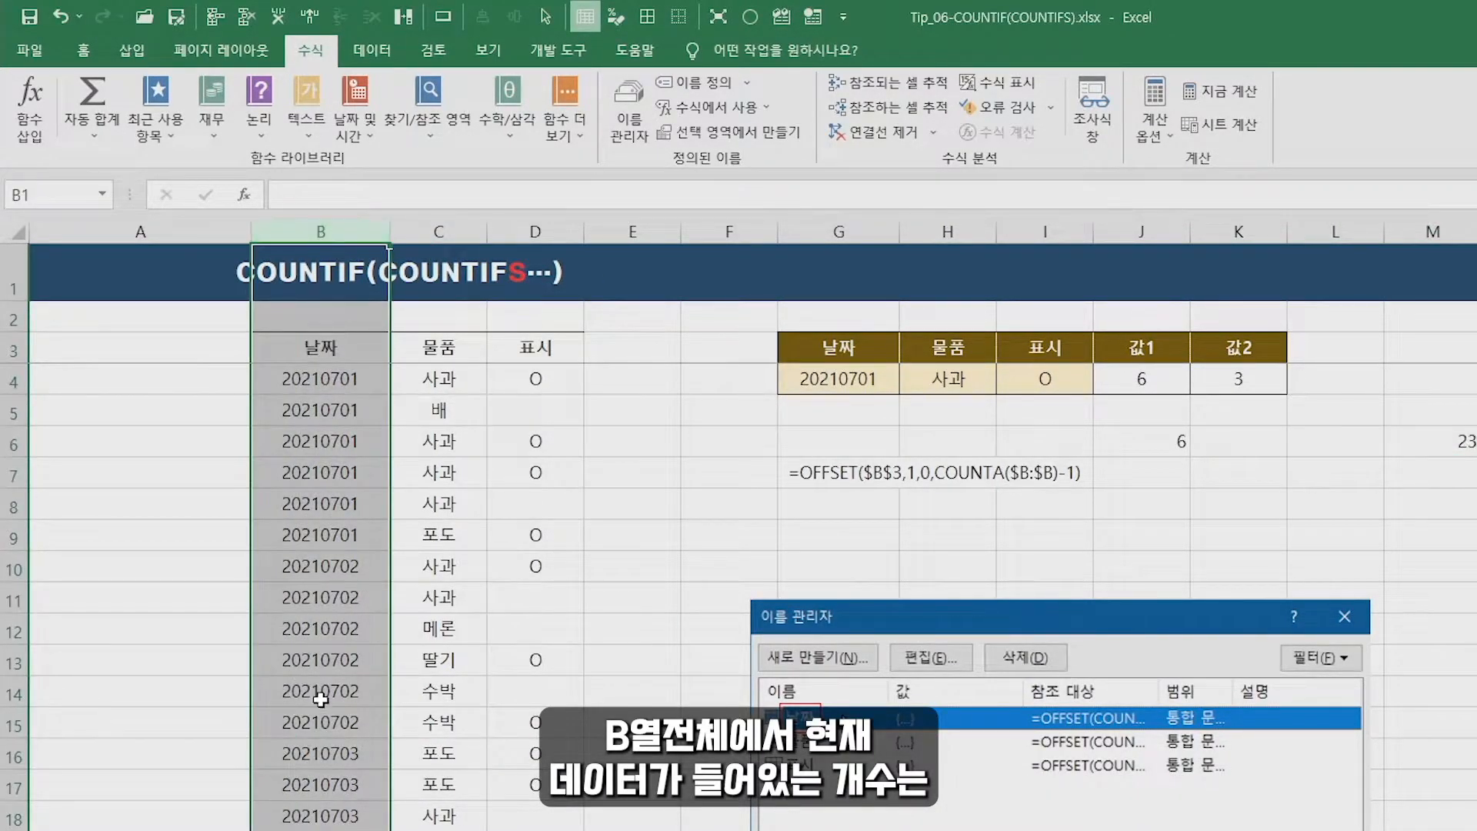
{"action": "left_click", "coordinate": [331, 355]}
{"action": "key", "text": "Down"}
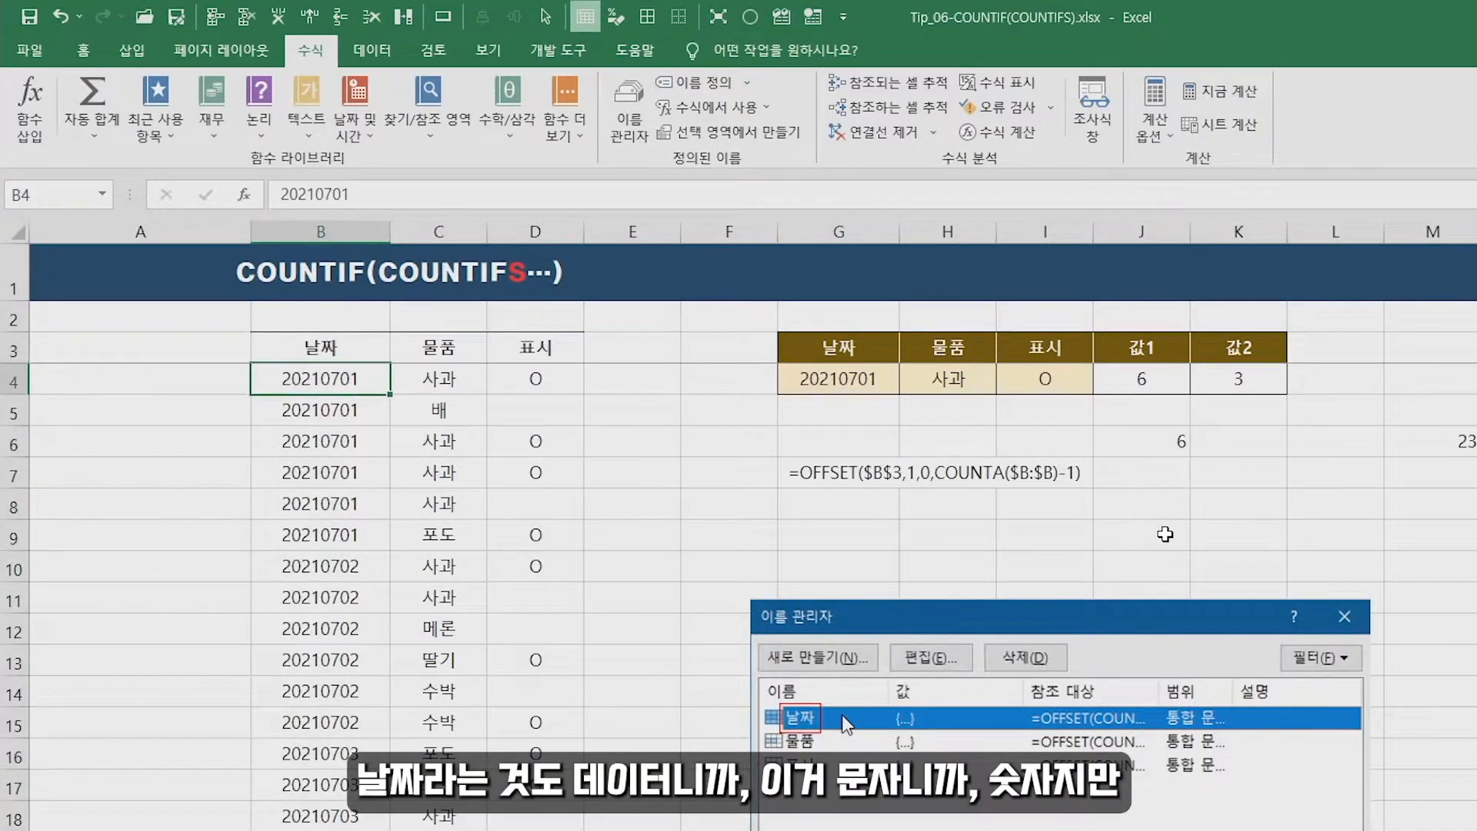
{"action": "key", "text": "Up"}
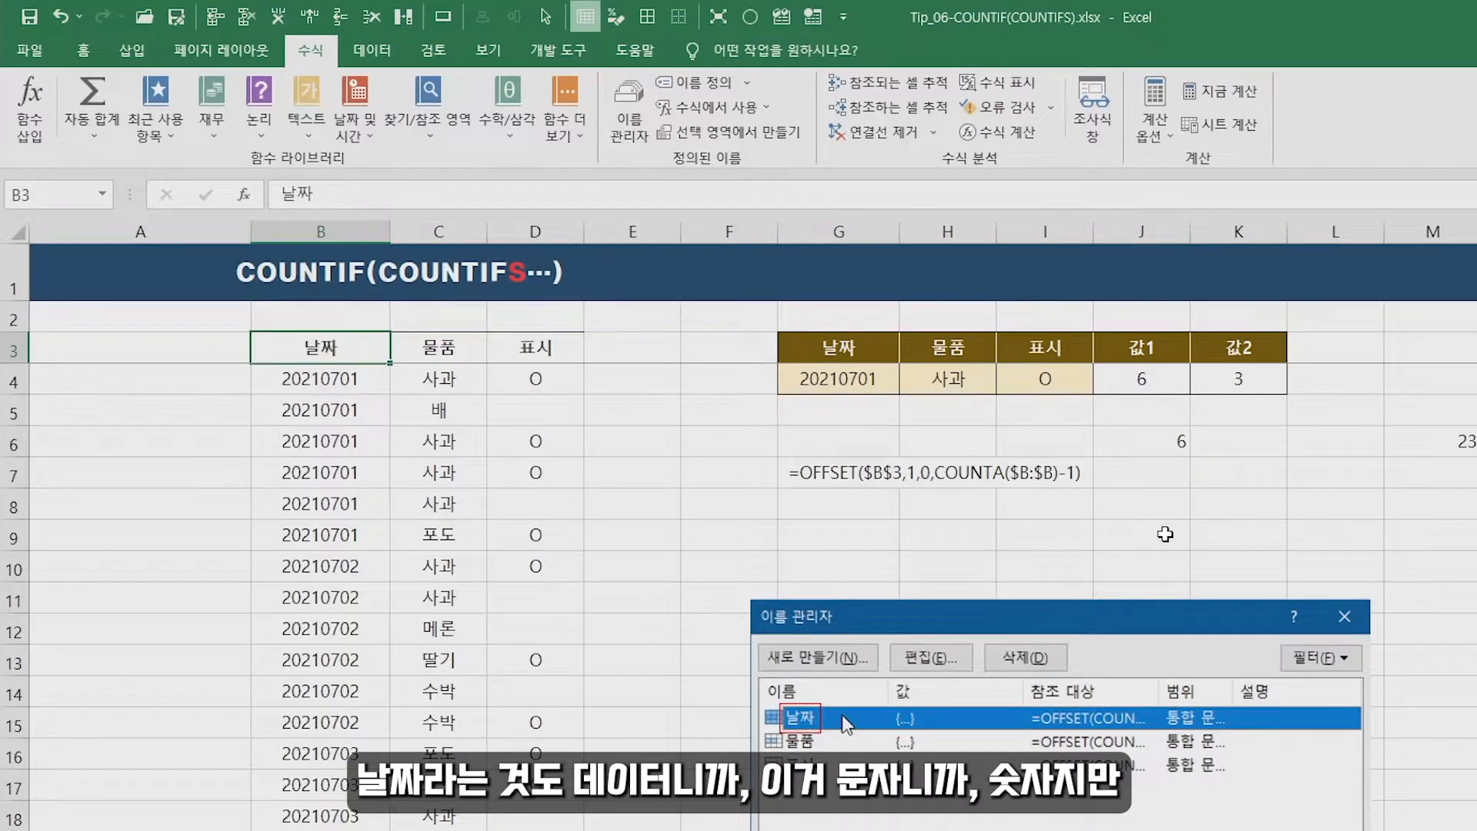
{"action": "key", "text": "Down"}
{"action": "key", "text": "Down"}
{"action": "key", "text": "Down"}
{"action": "key", "text": "Down"}
{"action": "key", "text": "Down"}
{"action": "key", "text": "Down"}
{"action": "key", "text": "Down"}
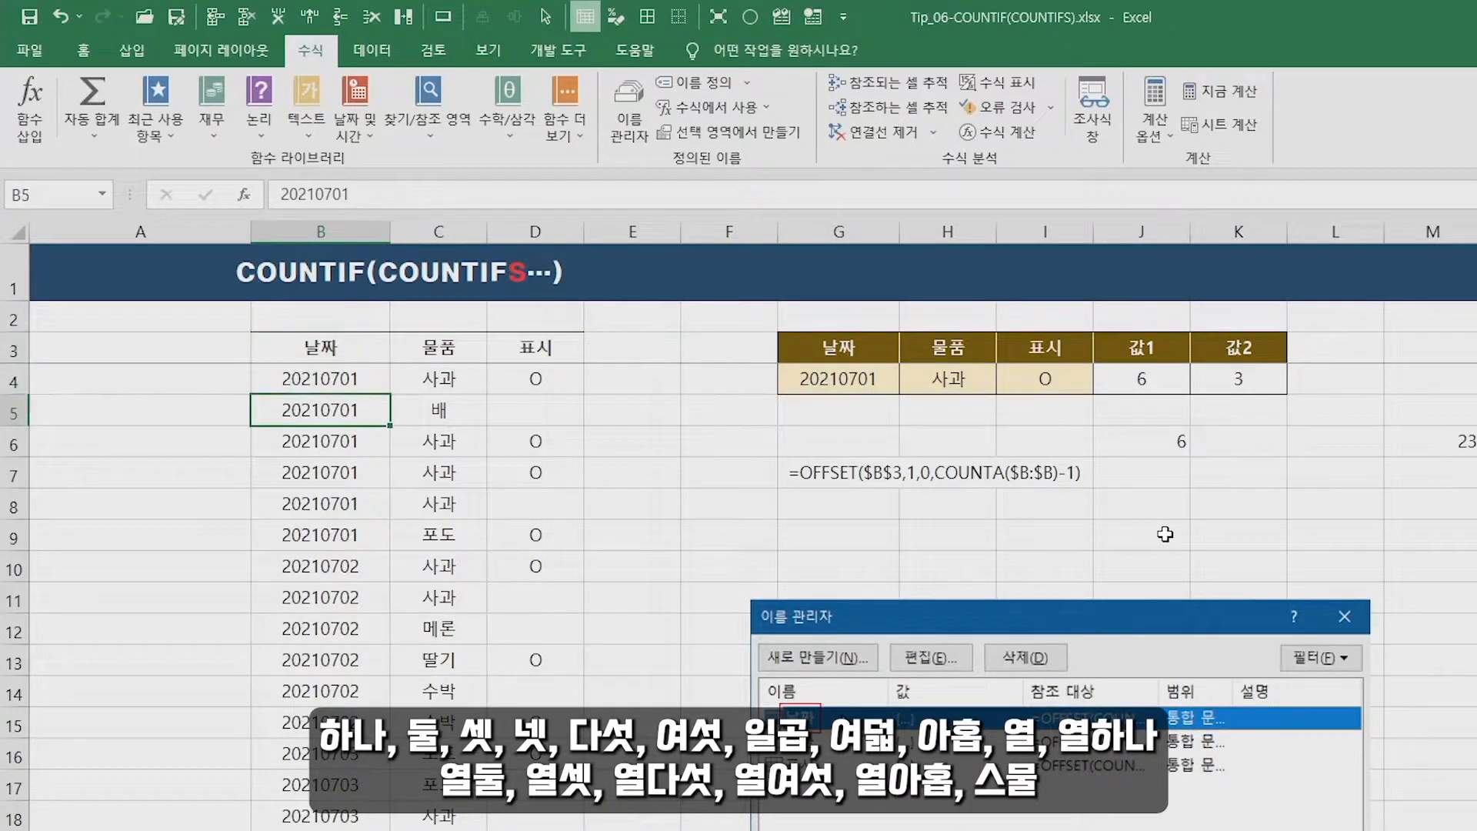
{"action": "key", "text": "Down"}
{"action": "key", "text": "Down"}
{"action": "key", "text": "Down"}
{"action": "key", "text": "Down"}
{"action": "key", "text": "Down"}
{"action": "key", "text": "Down"}
{"action": "key", "text": "Down"}
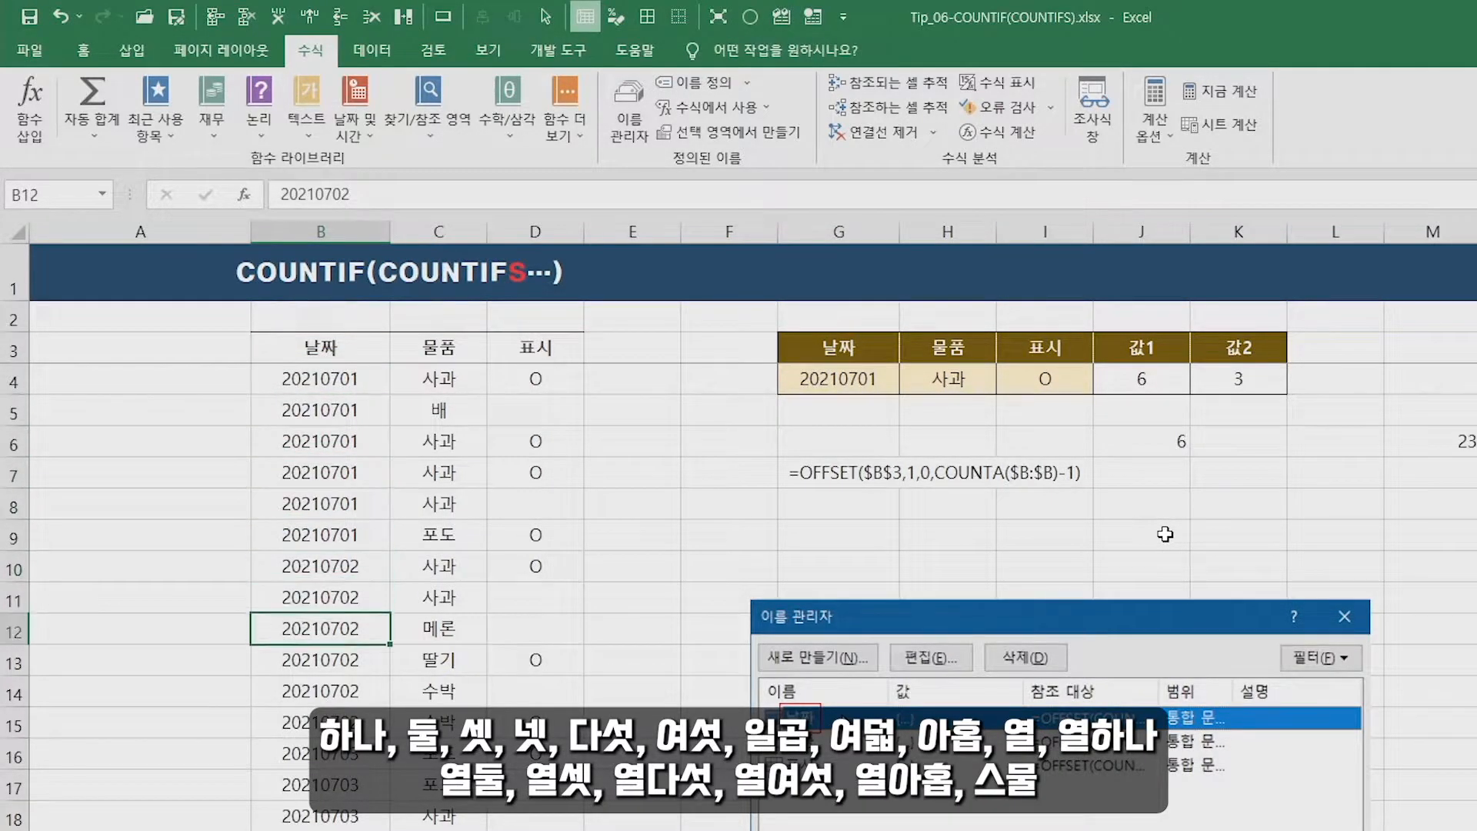
{"action": "key", "text": "Down"}
{"action": "key", "text": "Down"}
{"action": "key", "text": "Down"}
{"action": "key", "text": "Down"}
{"action": "key", "text": "Down"}
{"action": "key", "text": "Down"}
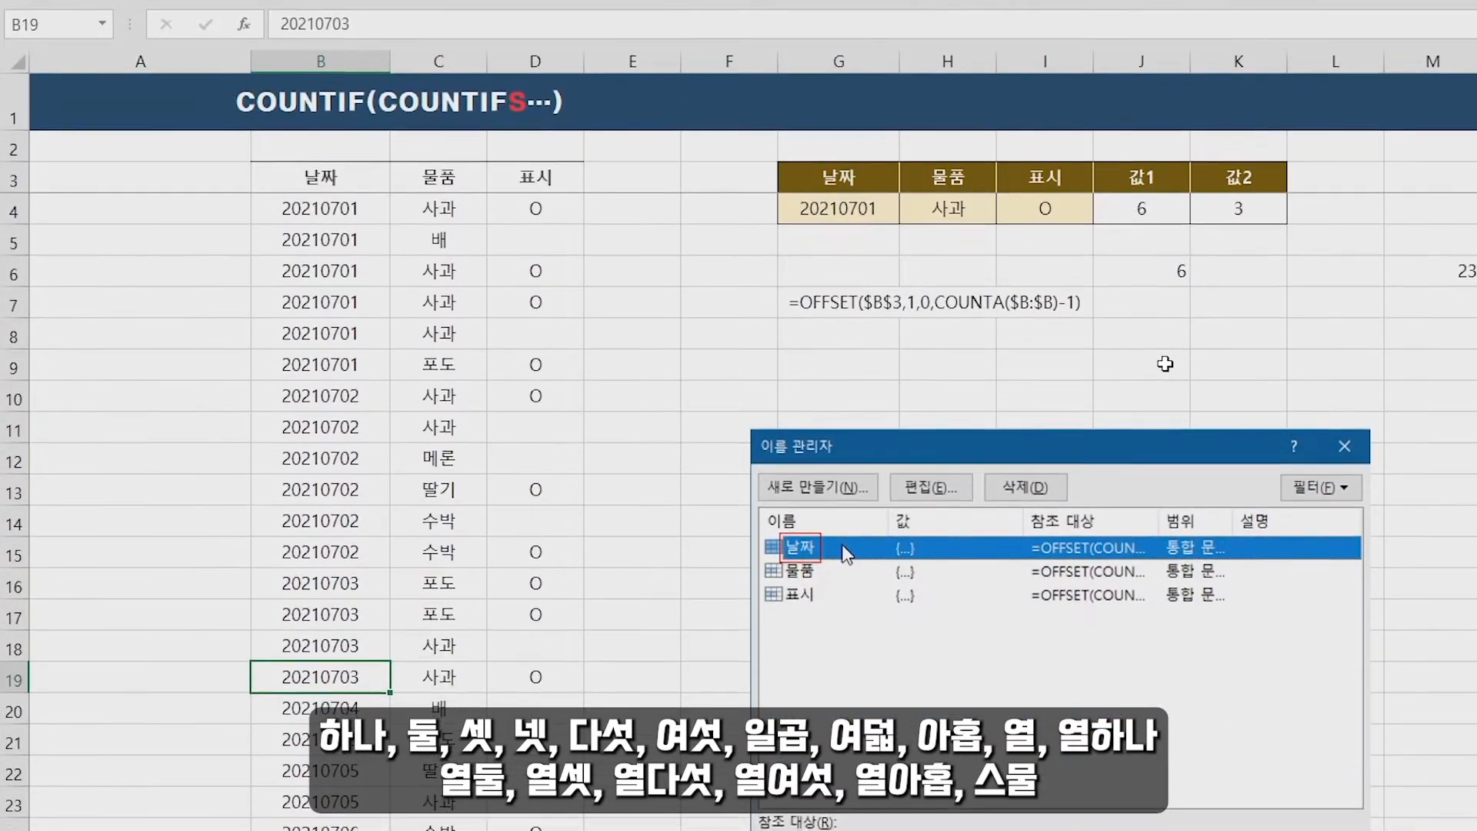
{"action": "key", "text": "Down"}
{"action": "key", "text": "Down"}
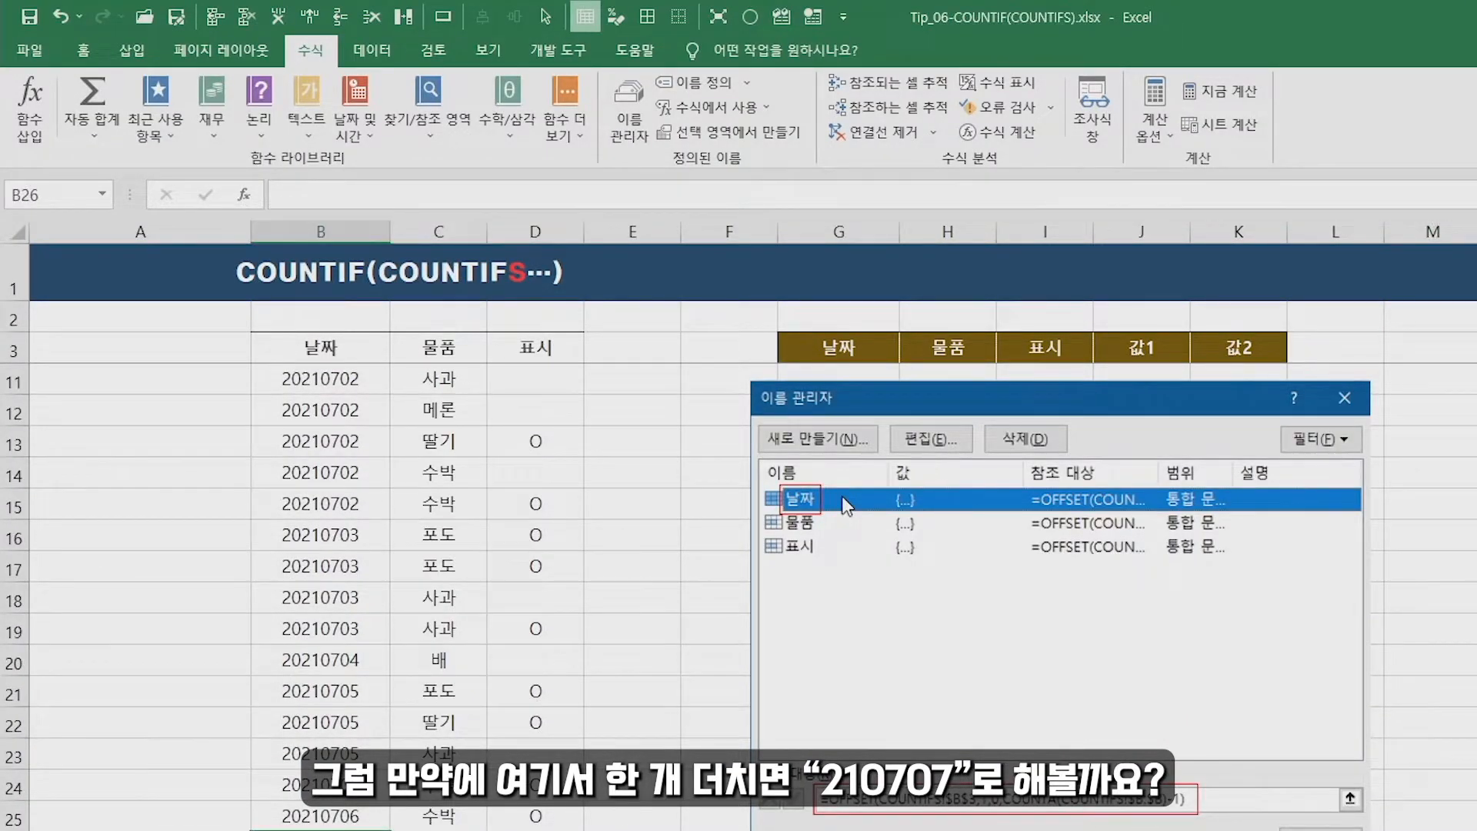
Add the date 20210707 in B26 below the last record and check the COUNTA count in M6.
{"action": "type", "text": "20210707"}
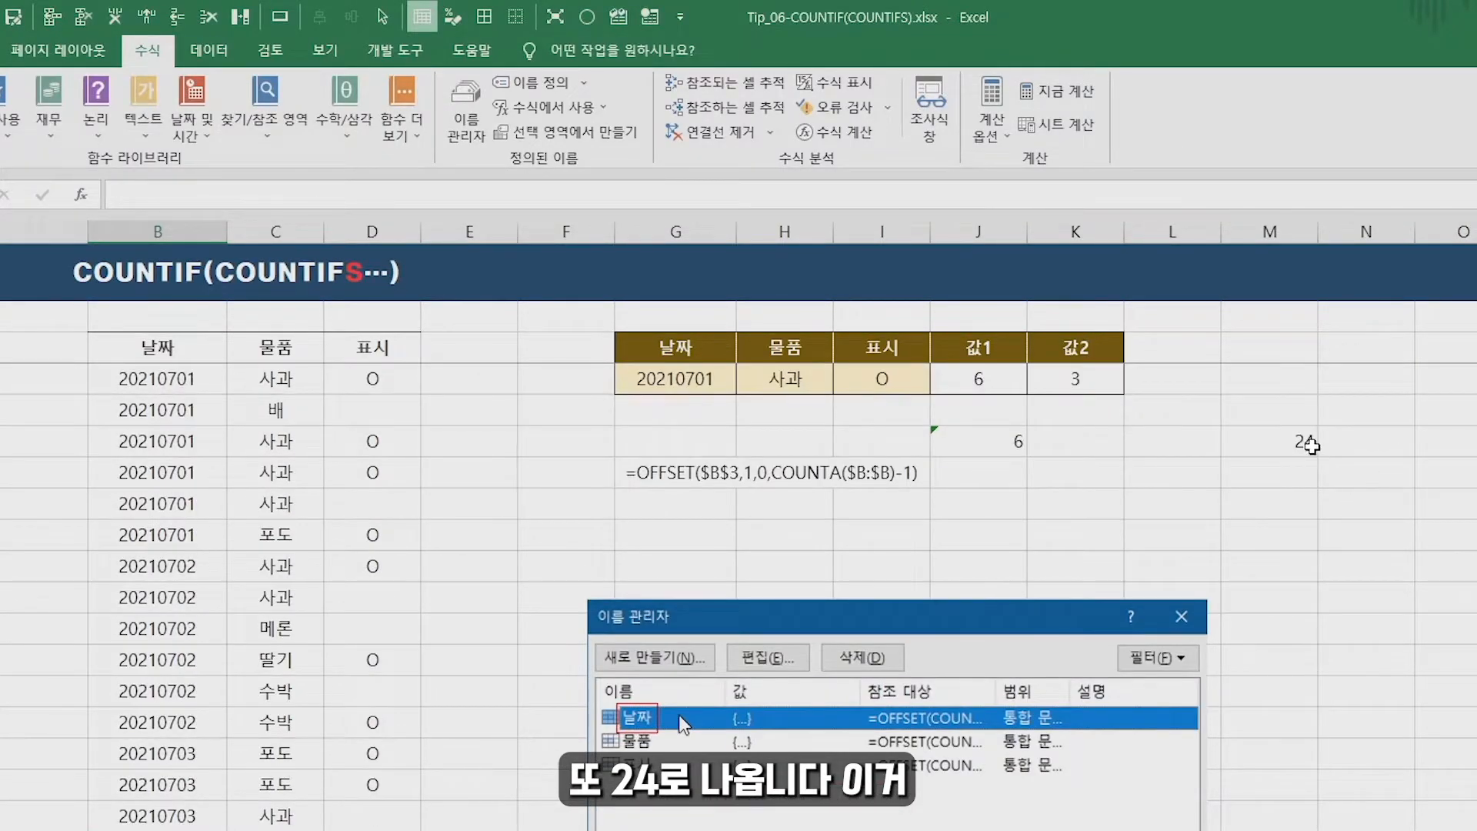
{"action": "left_click", "coordinate": [1311, 445]}
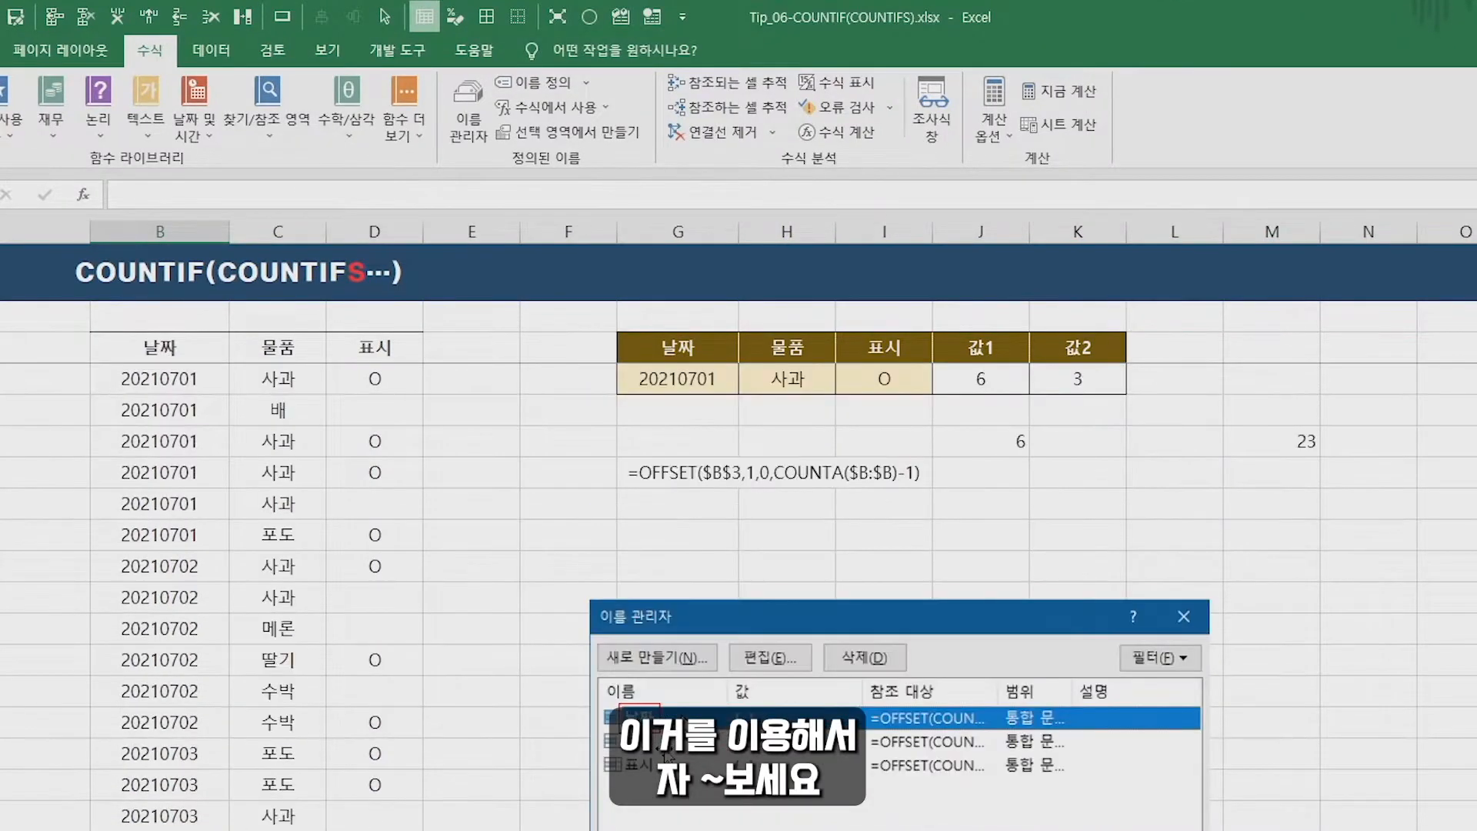
Trace the OFFSET formula in G7 on the sheet, from base cell B3 one row down to B4 and through the last date.
{"action": "left_click", "coordinate": [661, 472]}
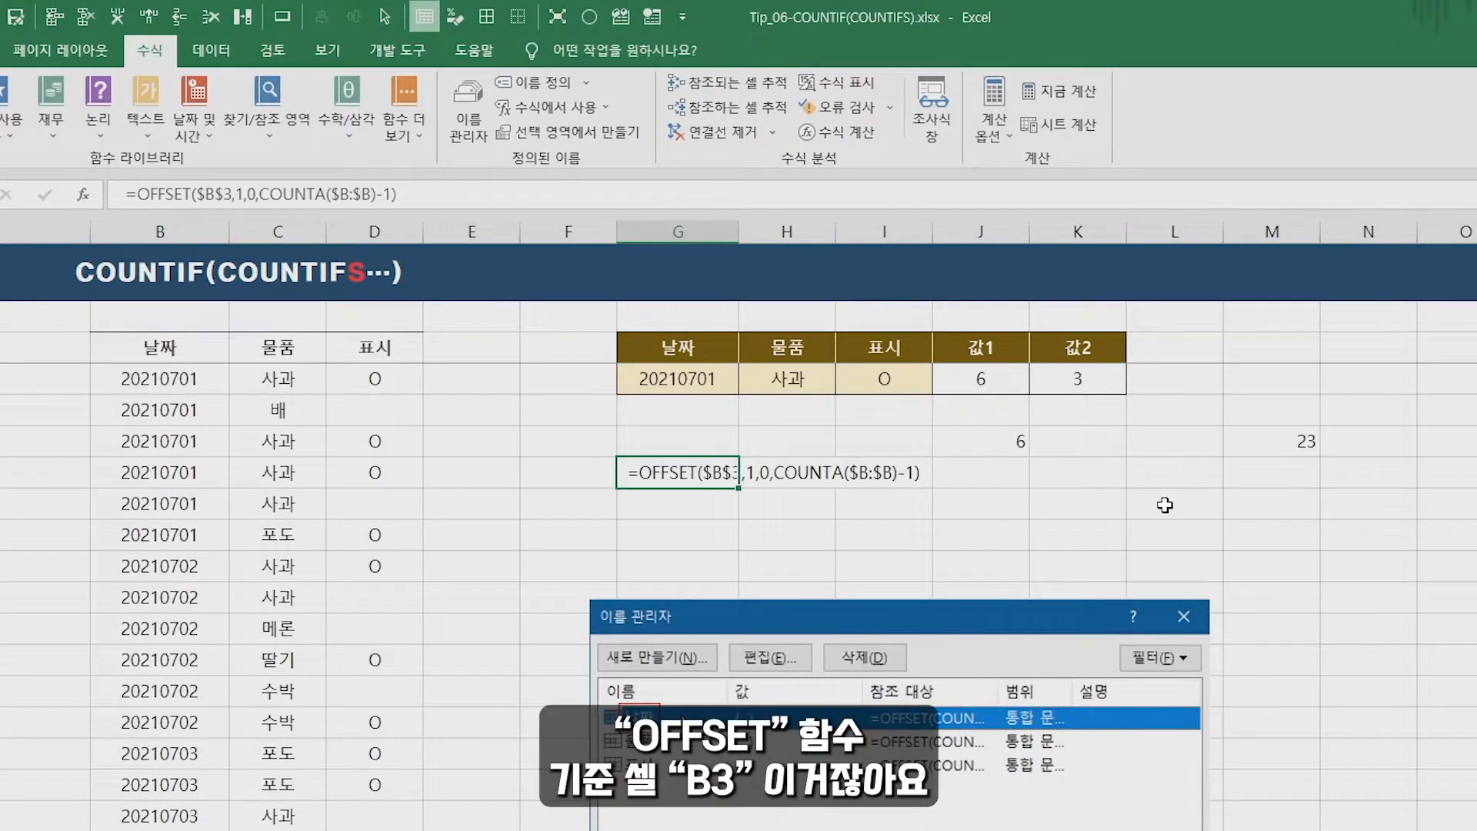
{"action": "left_click", "coordinate": [154, 350]}
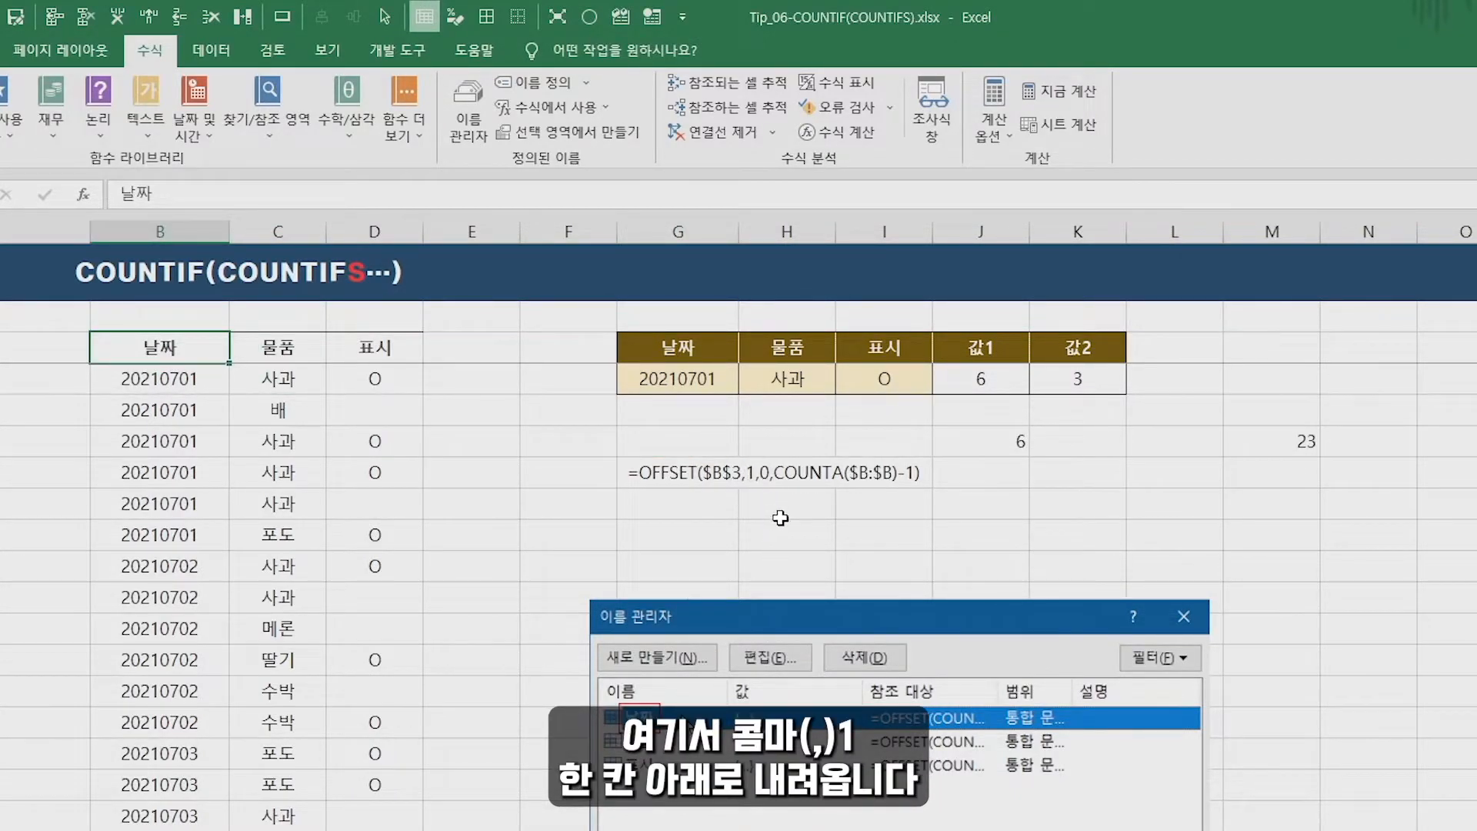
{"action": "key", "text": "Down"}
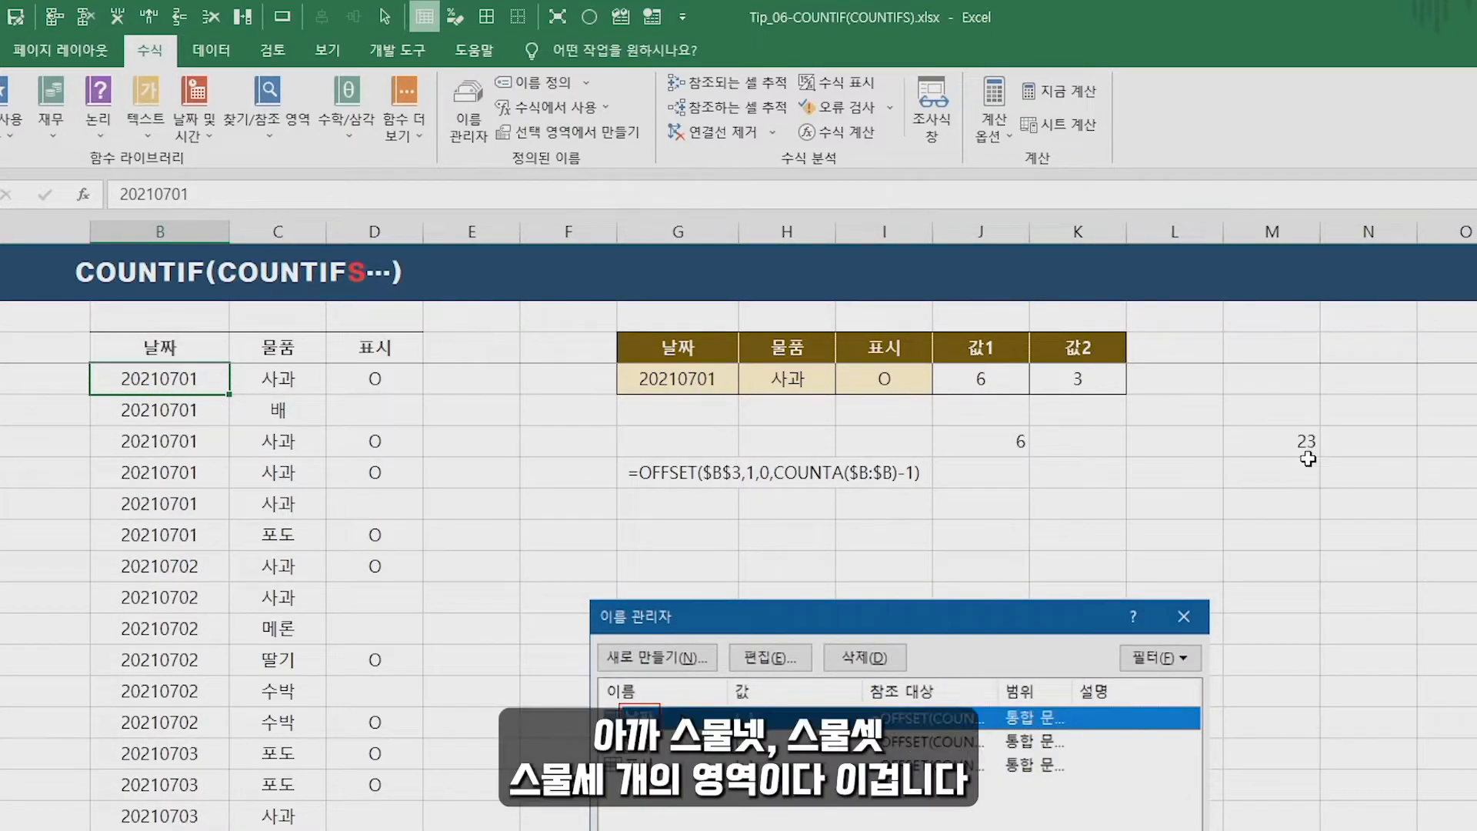
{"action": "scroll", "coordinate": [249, 584], "scroll_direction": "down", "scroll_amount": 5}
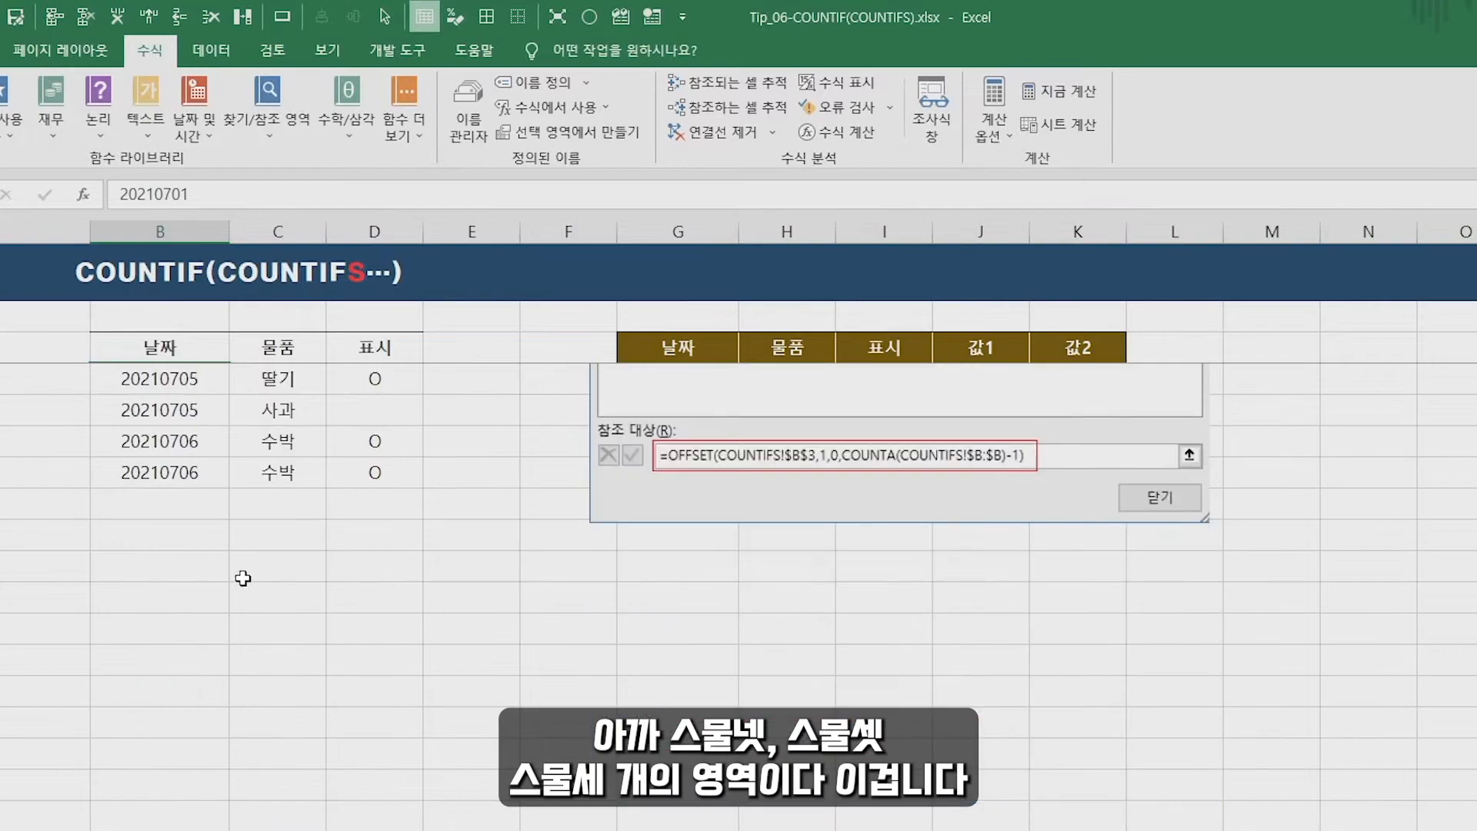
{"action": "scroll", "coordinate": [354, 565], "scroll_direction": "up", "scroll_amount": 5}
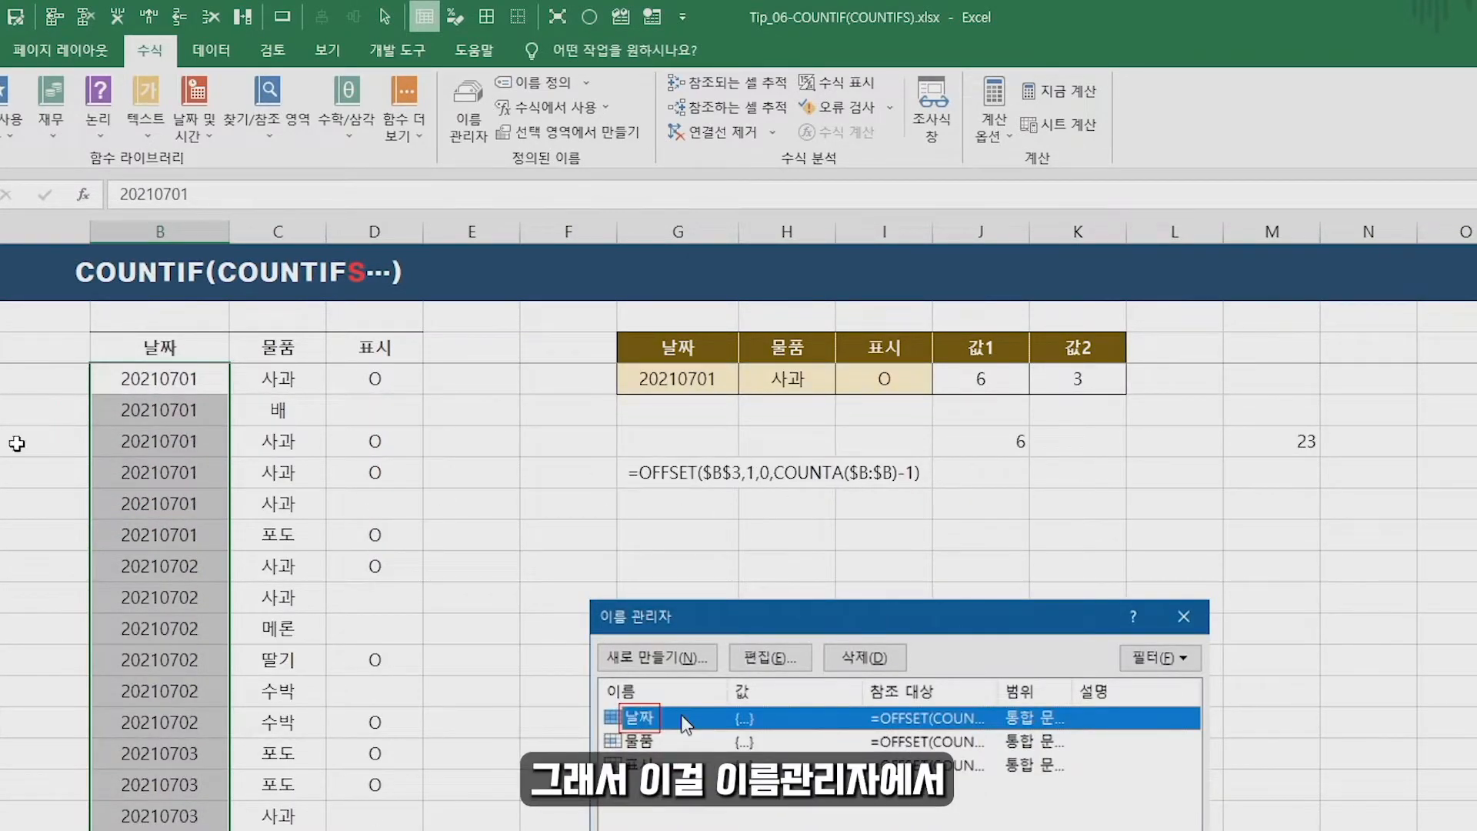
Inspect the range behind the 날짜 name's OFFSET reference in the Name Manager, and close the manager.
{"action": "left_click", "coordinate": [465, 127]}
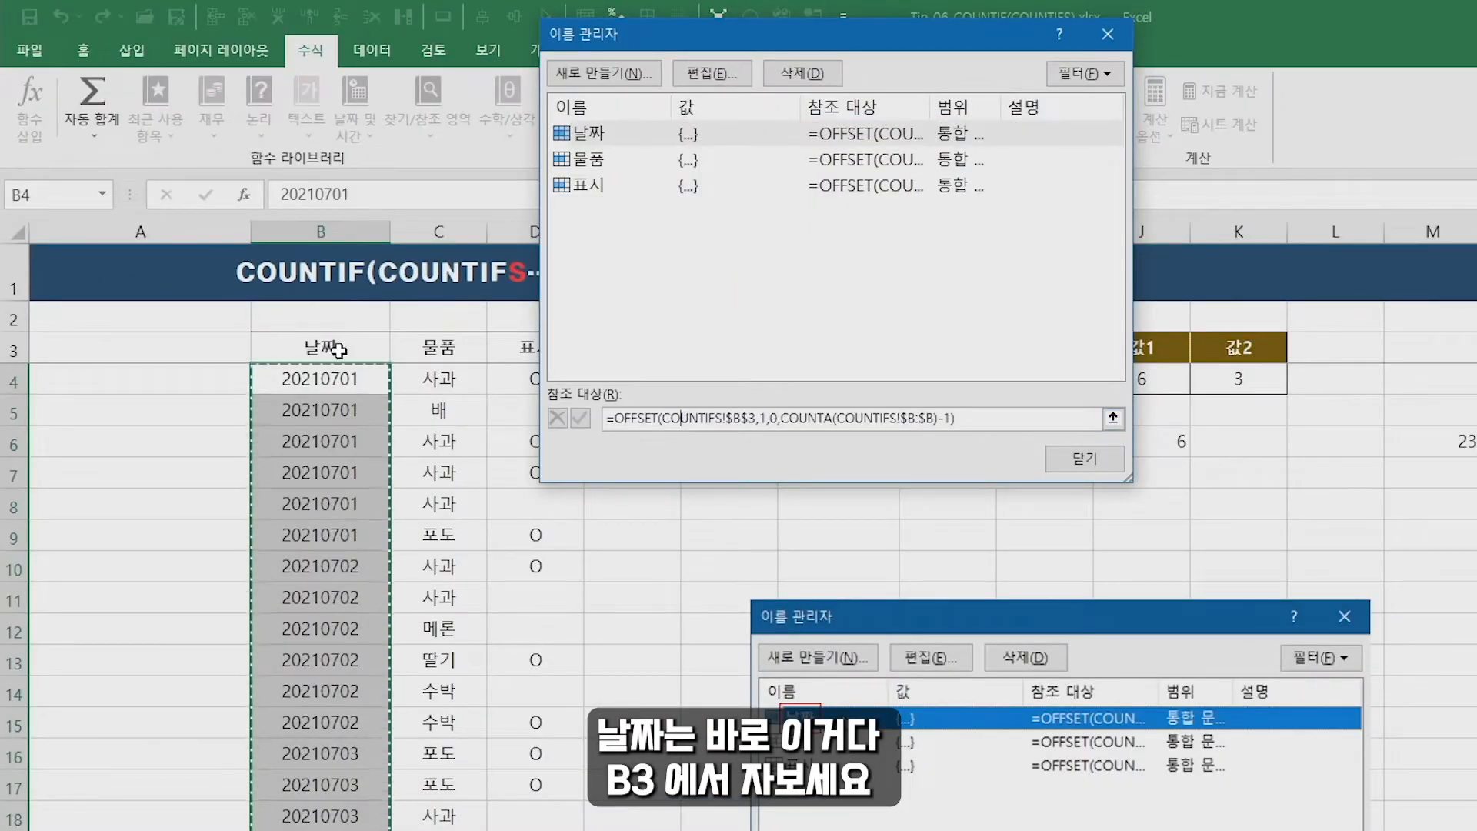
{"action": "left_click", "coordinate": [331, 345]}
{"action": "key", "text": "Escape"}
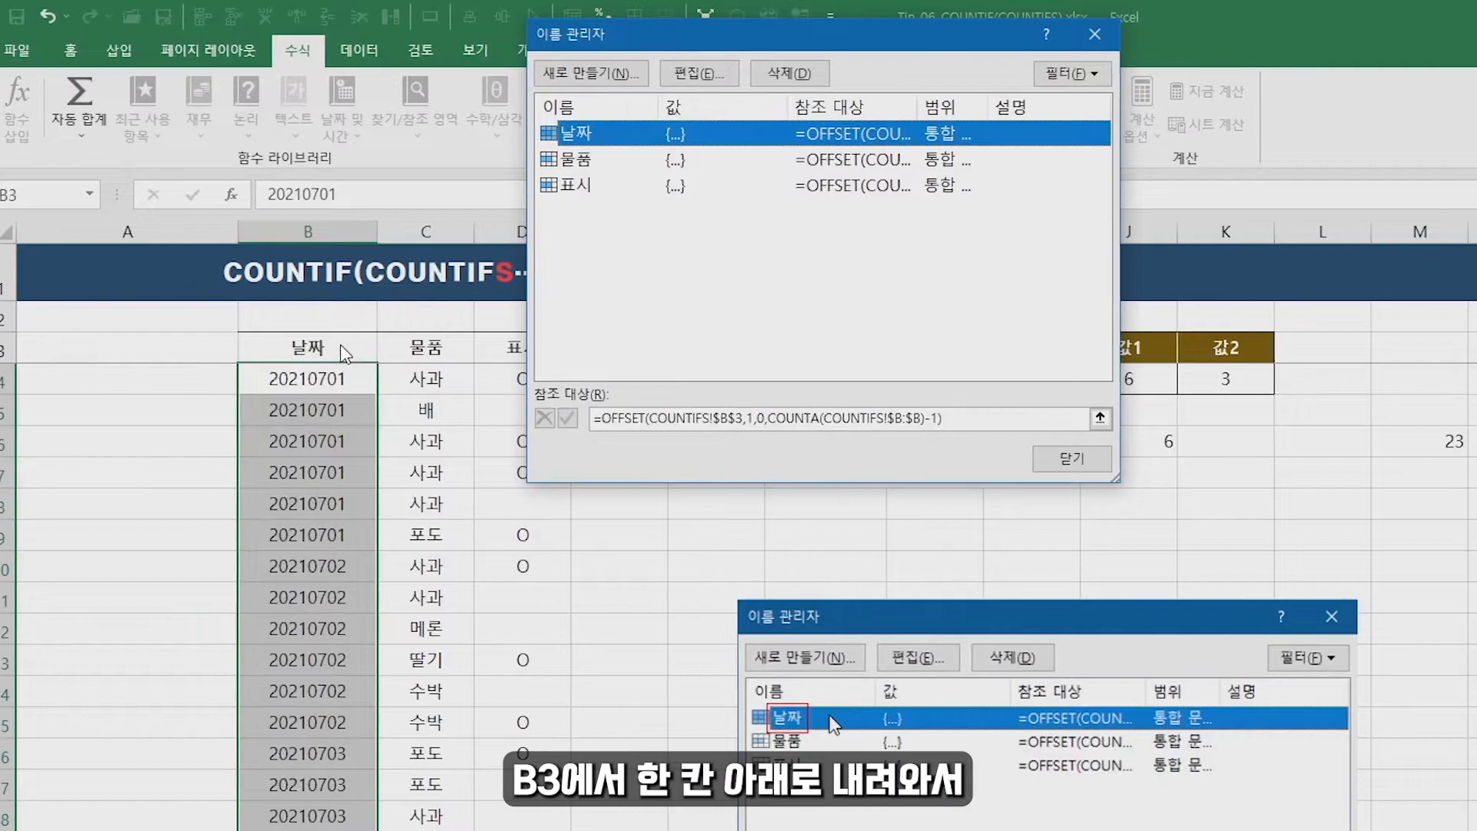
{"action": "left_click", "coordinate": [967, 458]}
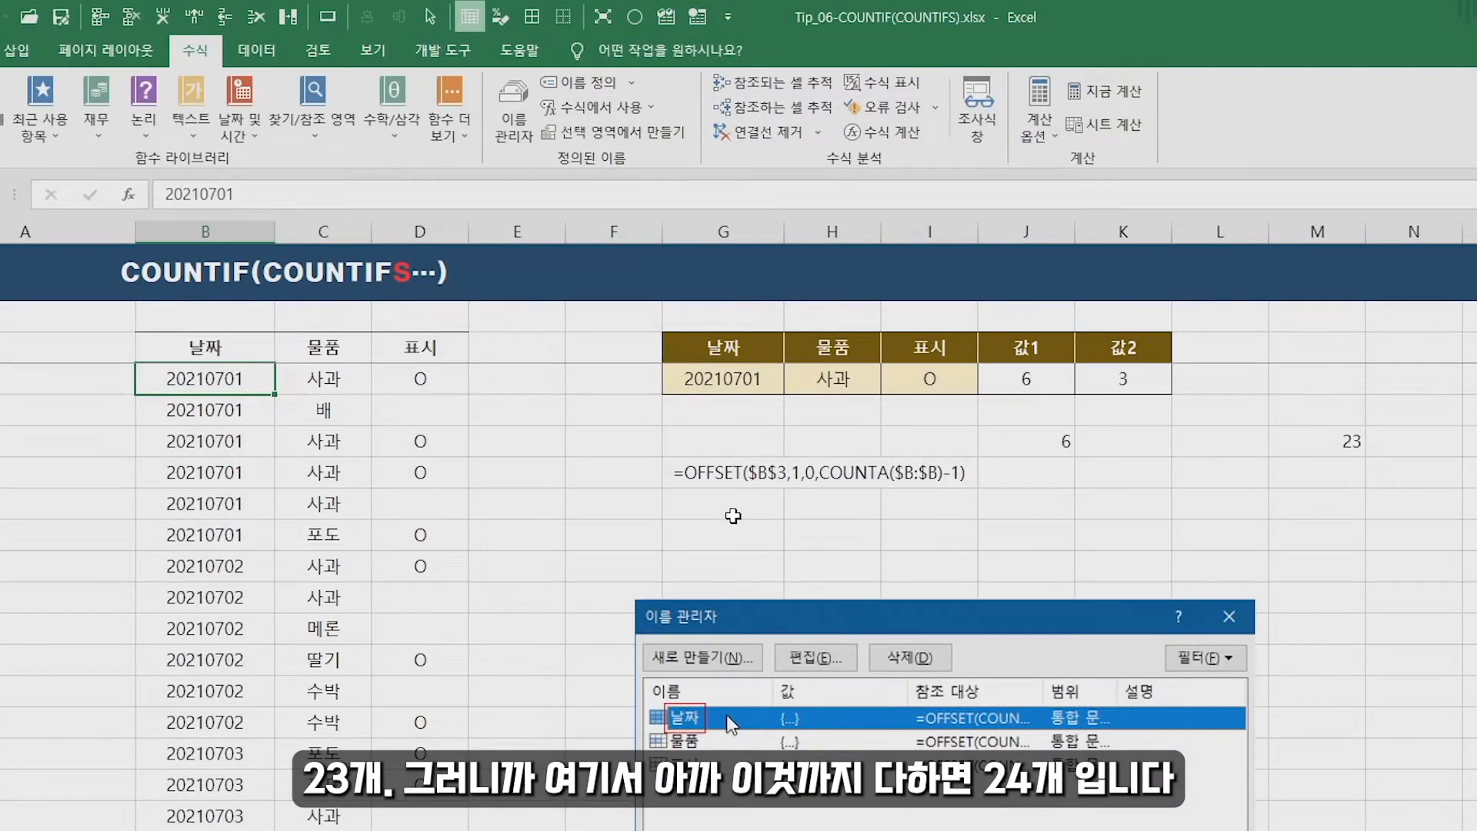
Relate the -1 after COUNTA($B:$B) in G7's formula to the whole of column B and its header cell B3.
{"action": "left_click", "coordinate": [766, 468]}
{"action": "left_click", "coordinate": [206, 233]}
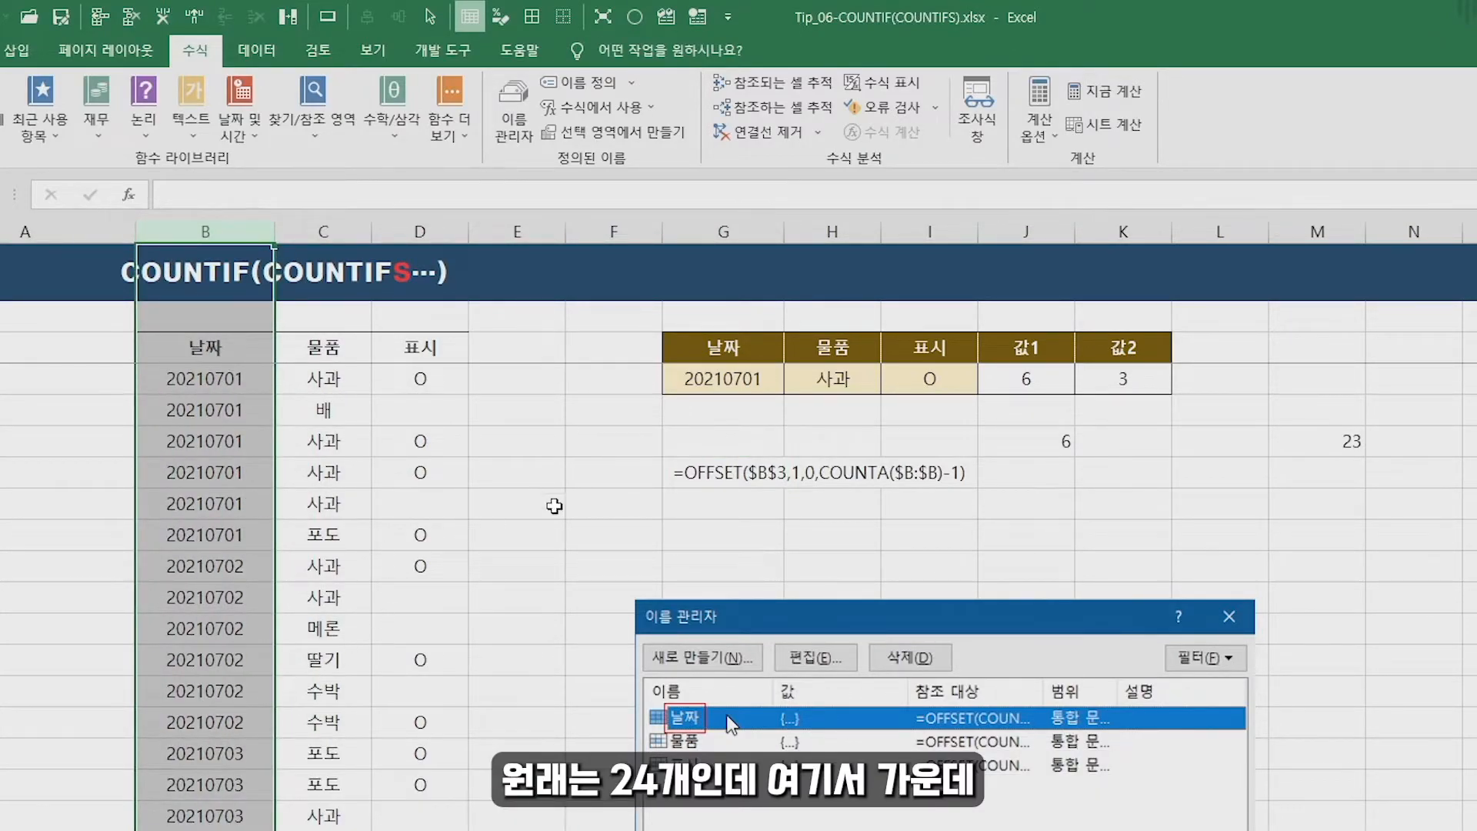
{"action": "left_click", "coordinate": [723, 473]}
{"action": "left_click", "coordinate": [424, 195]}
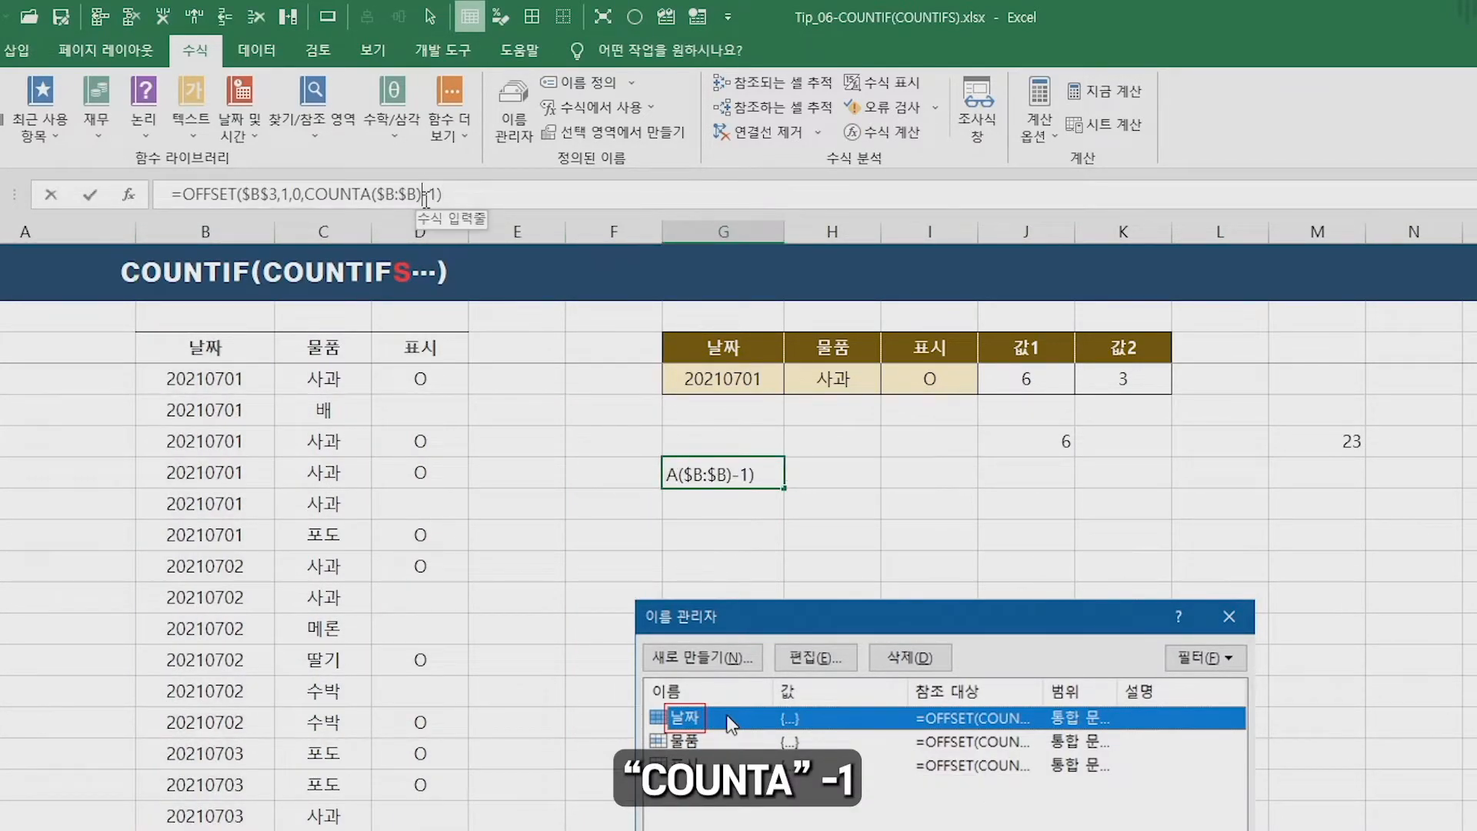
{"action": "key", "text": "Escape"}
{"action": "left_click", "coordinate": [229, 347]}
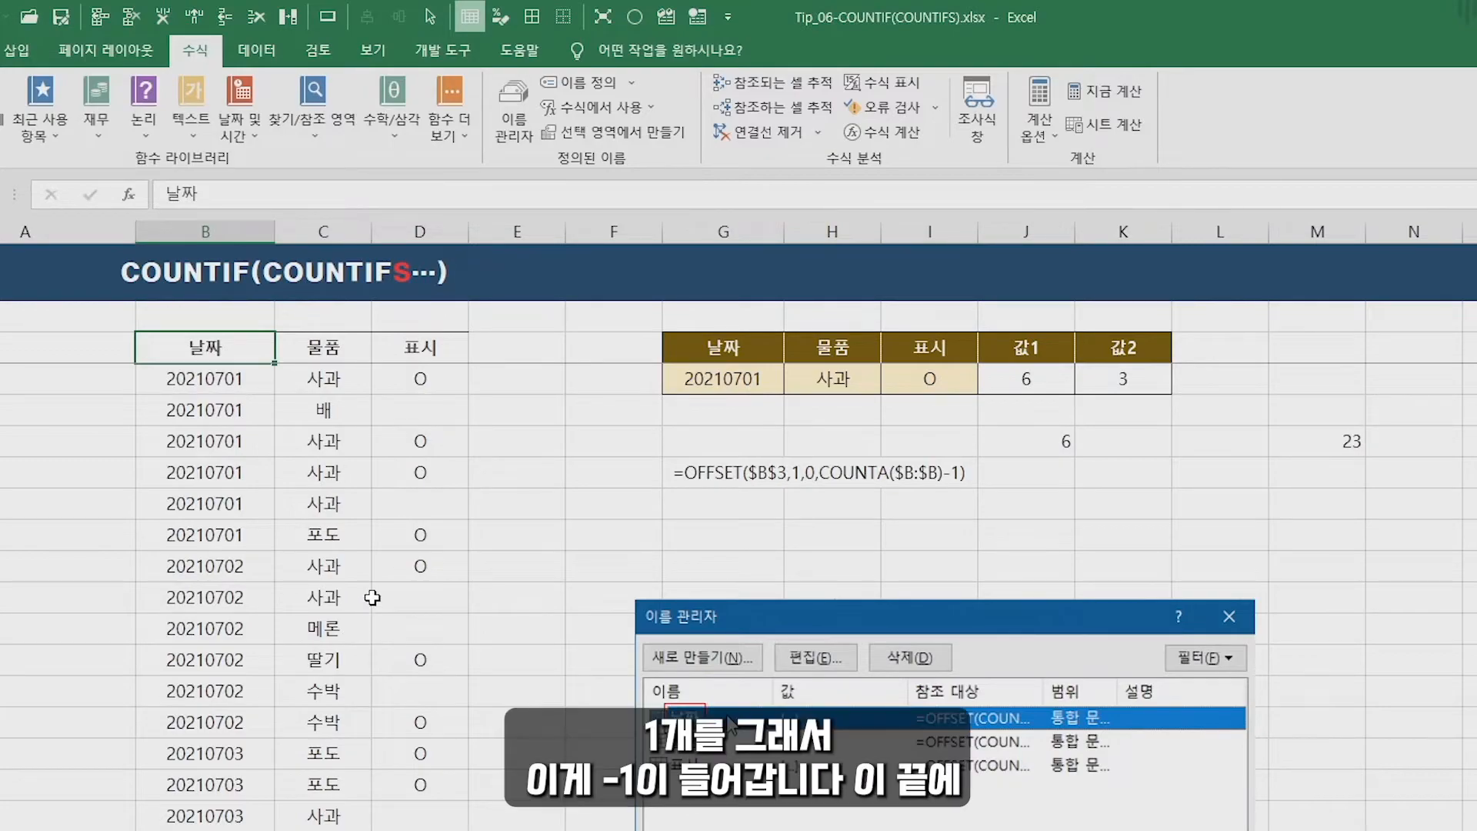
{"action": "left_click", "coordinate": [727, 477]}
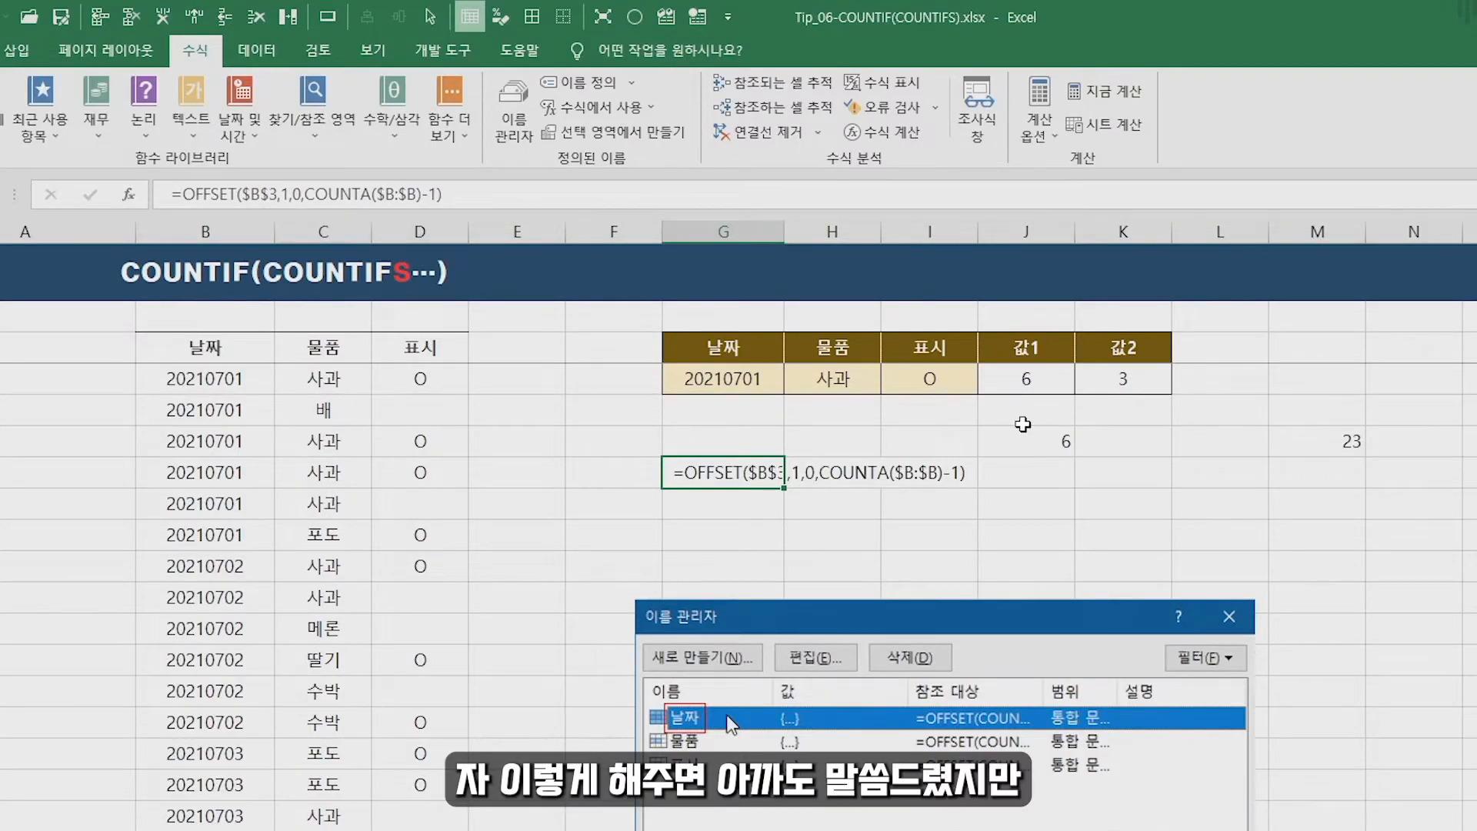
Highlight the fixed range B4:B25 inside the COUNTIF formula in J6, starting from the first date in B4.
{"action": "left_click", "coordinate": [206, 386]}
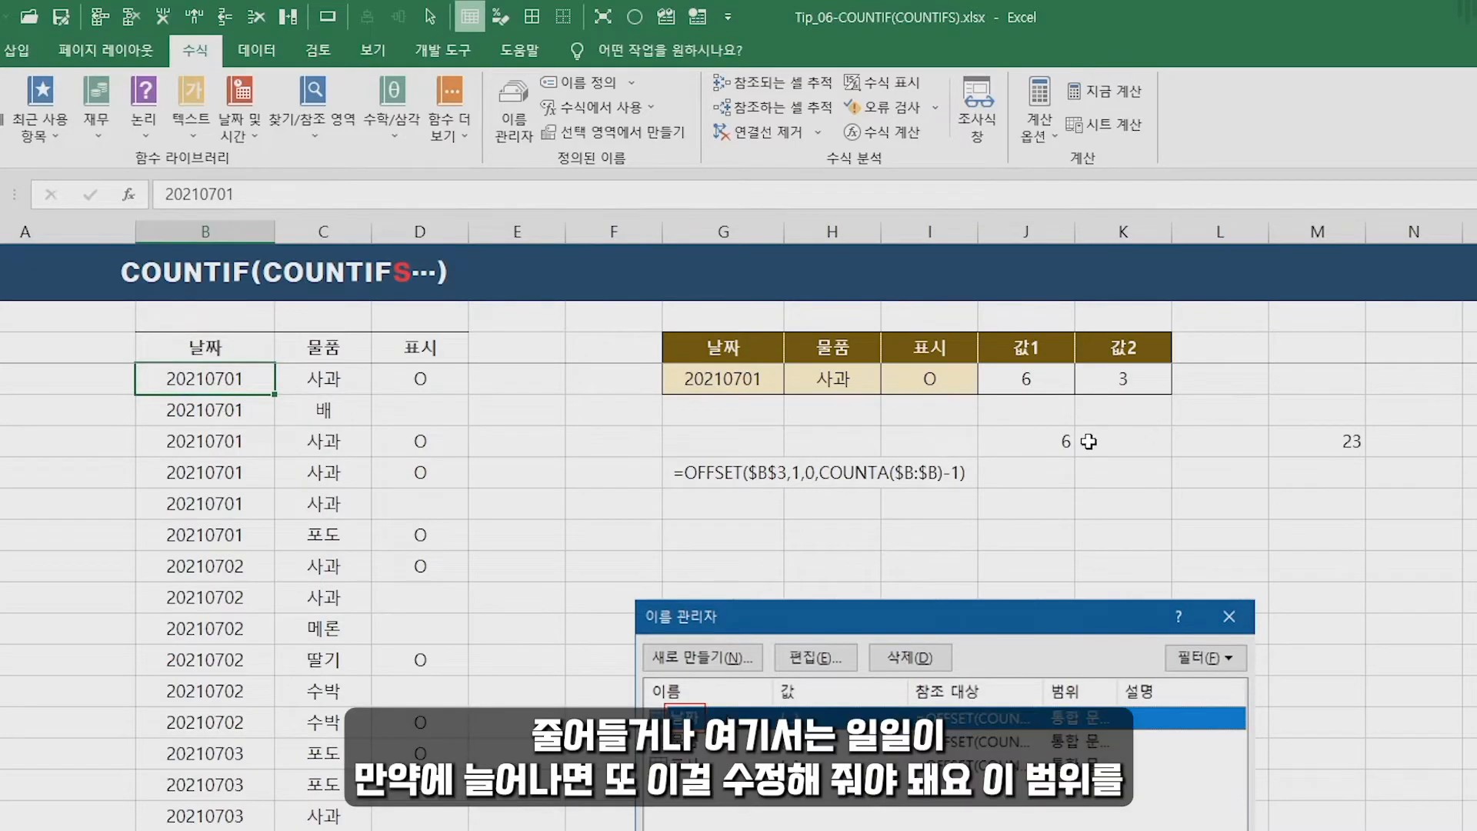
{"action": "left_click", "coordinate": [1062, 446]}
{"action": "left_click_drag", "start_coordinate": [250, 194], "coordinate": [299, 194]}
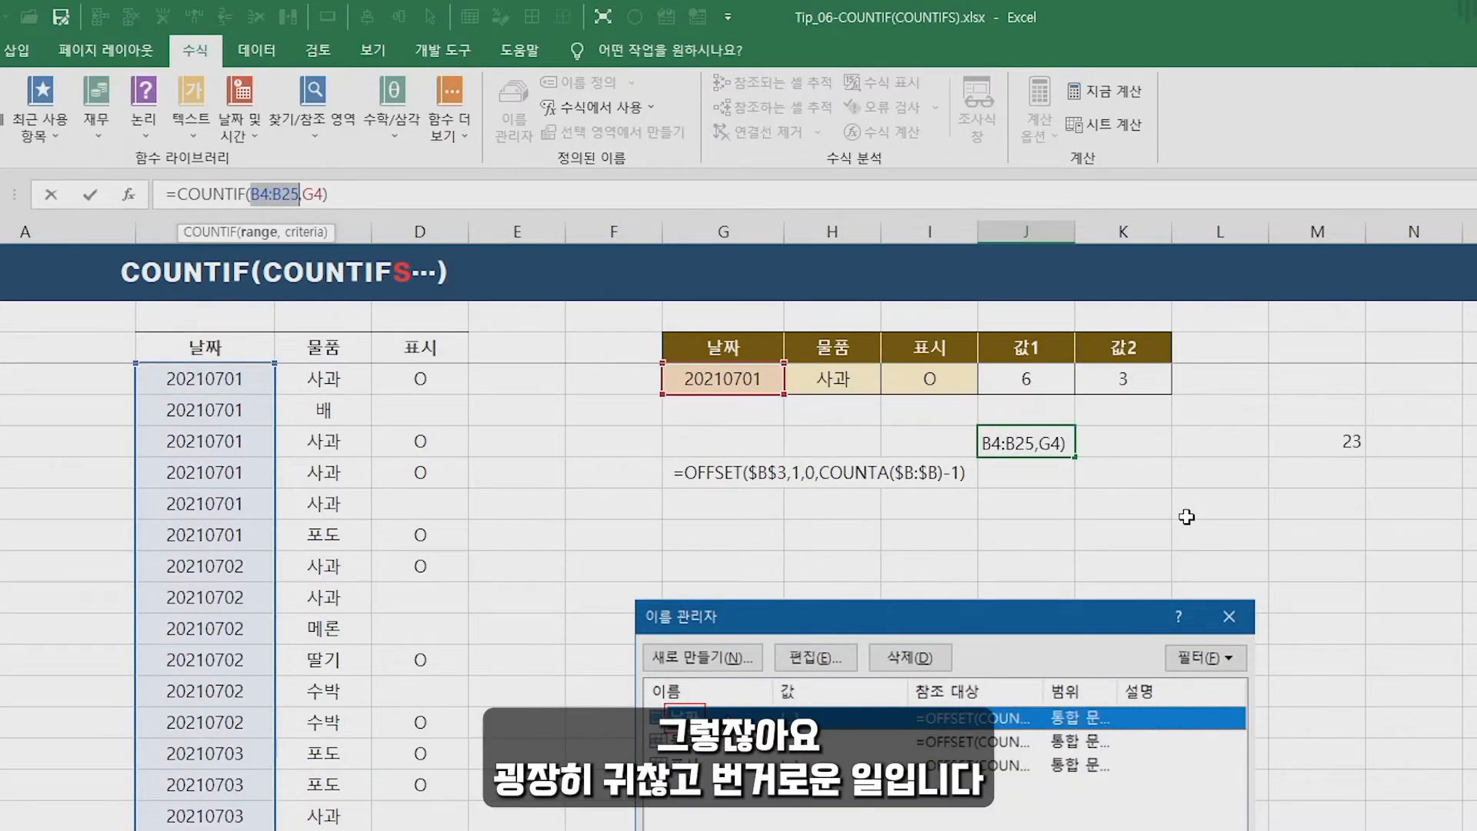